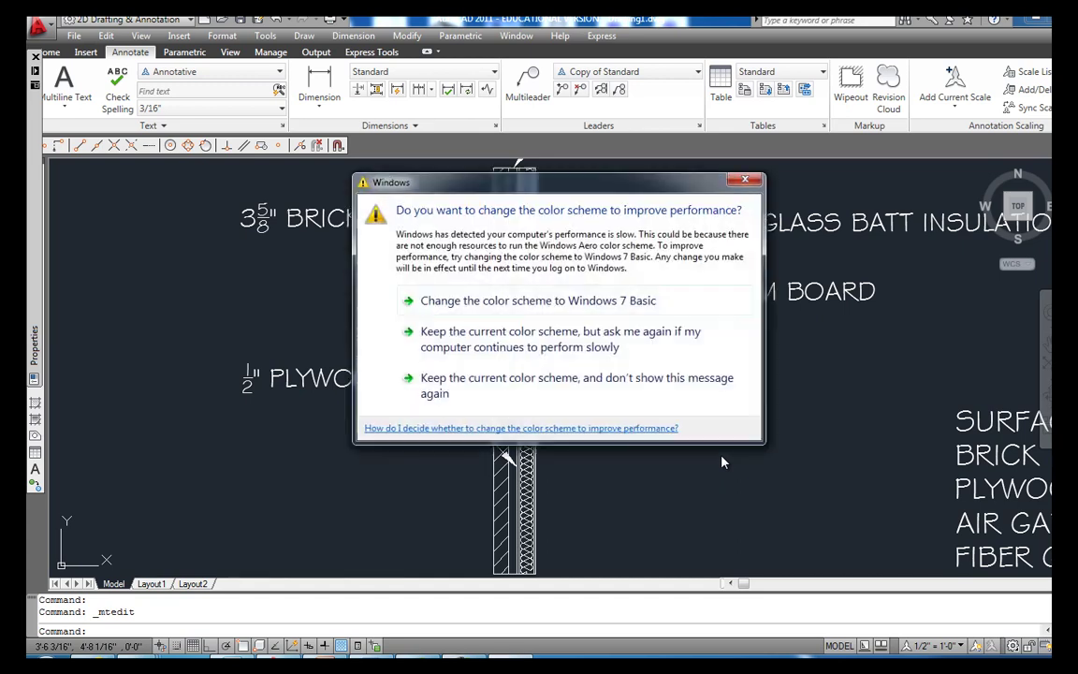
# Step: Dismiss the color scheme prompt and examine the wall section's brick, air gap, plywood, fiberglass insulation and gypsum board layers
pyautogui.click(745, 179)
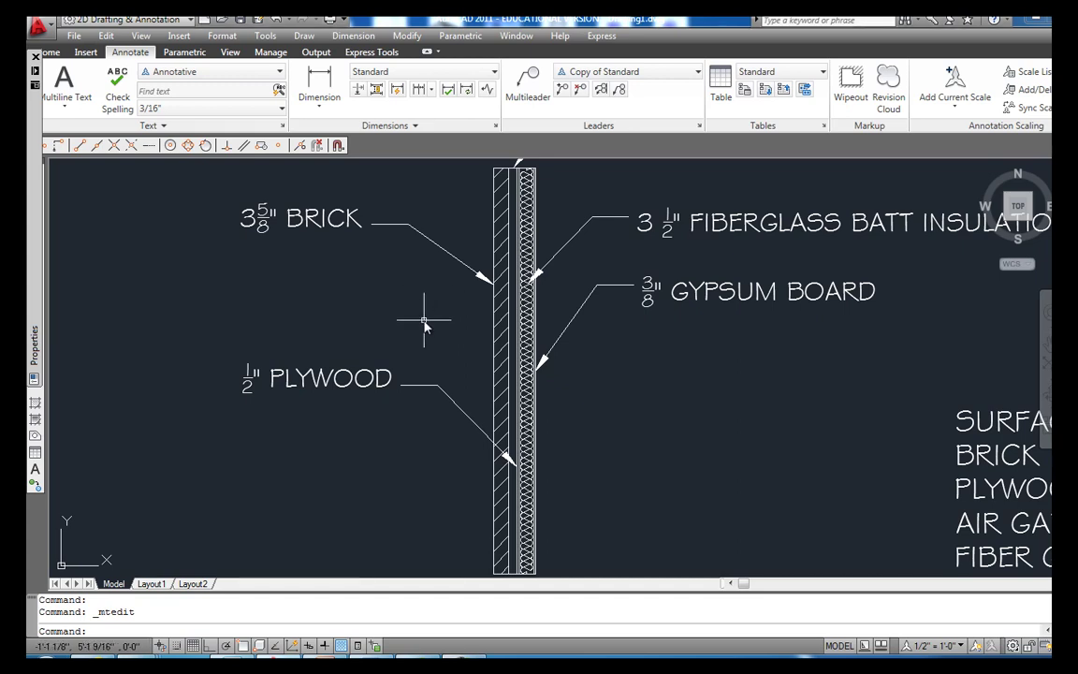
pyautogui.scroll(-2, 496, 292)
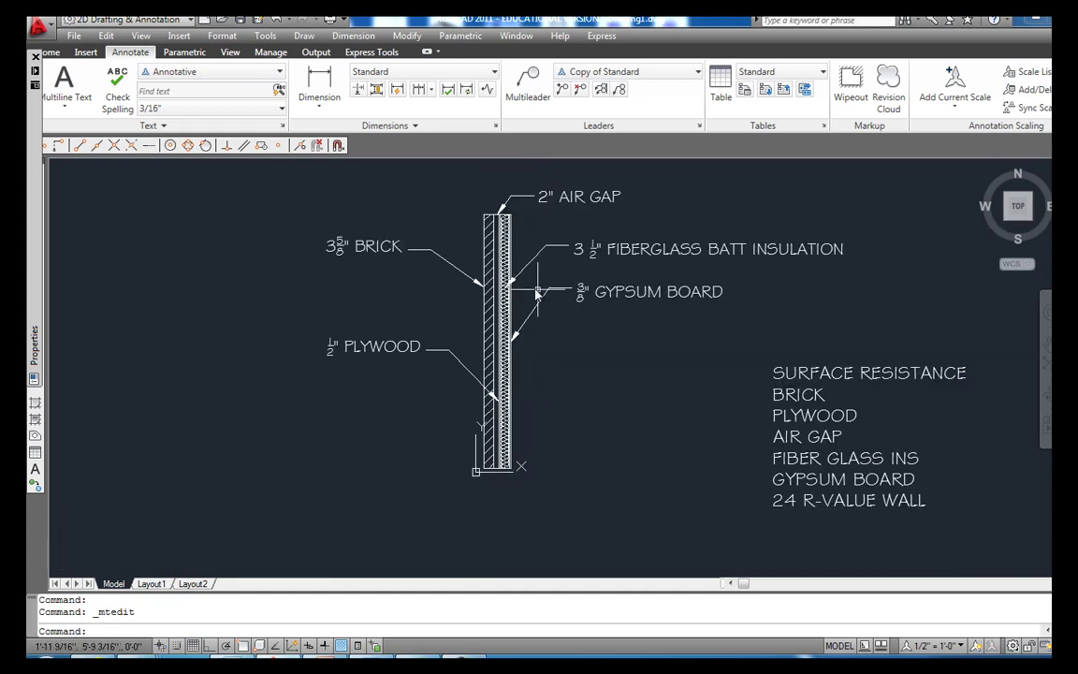
pyautogui.scroll(2, 468, 229)
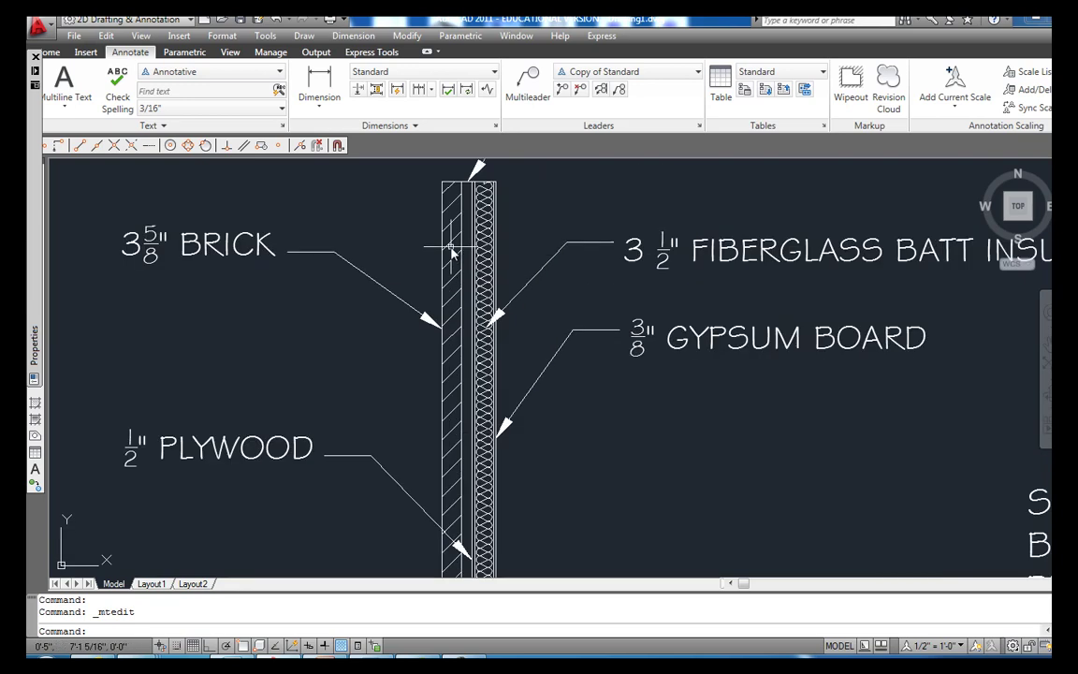
pyautogui.scroll(1, 469, 253)
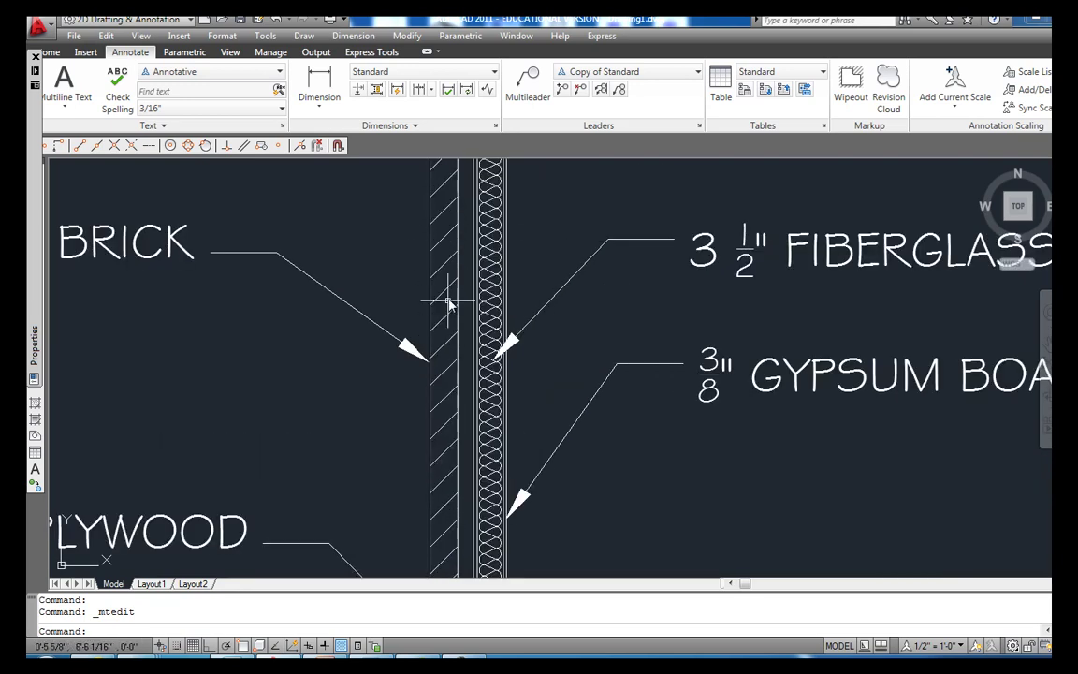
pyautogui.scroll(1, 465, 268)
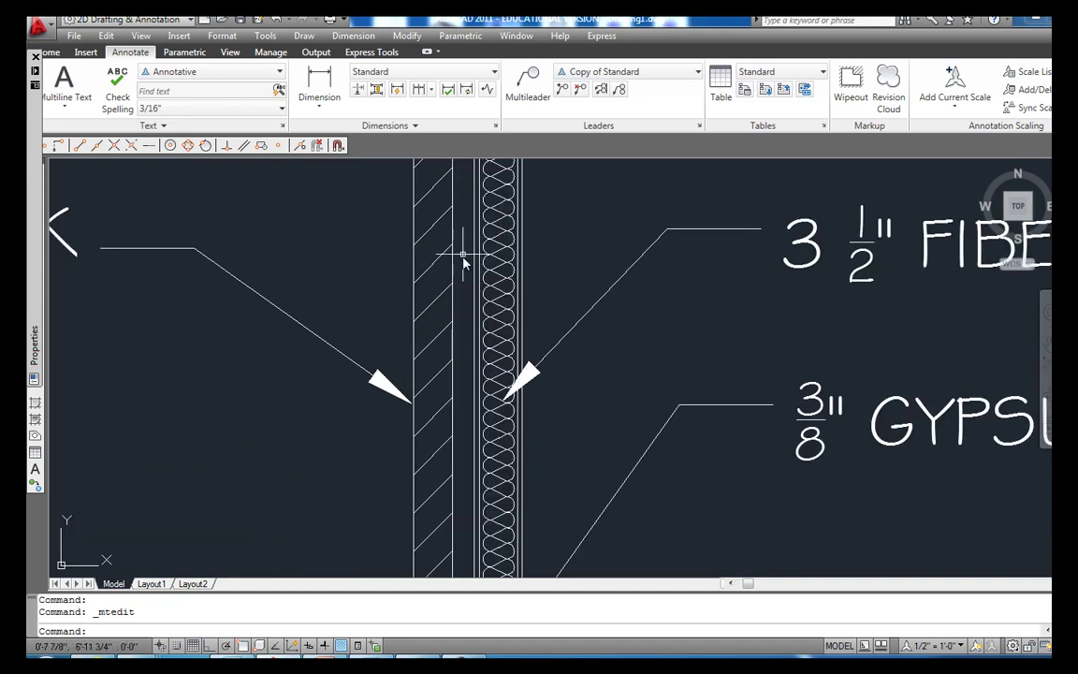
pyautogui.scroll(-1, 462, 264)
pyautogui.scroll(-2, 463, 262)
pyautogui.scroll(3, 444, 201)
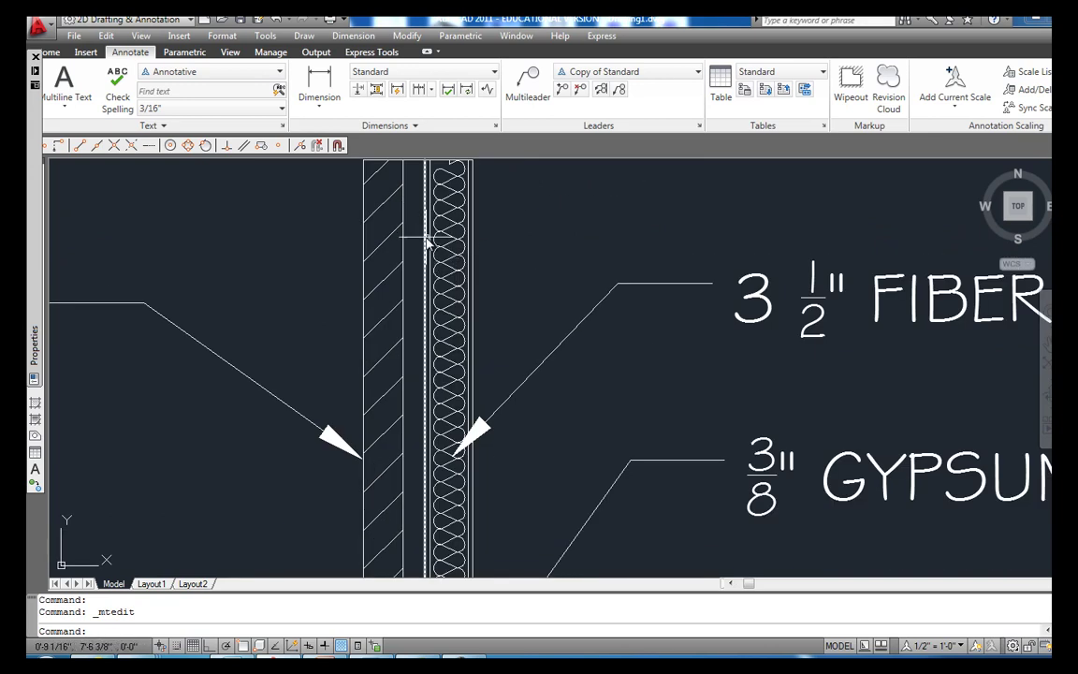
pyautogui.scroll(-2, 426, 242)
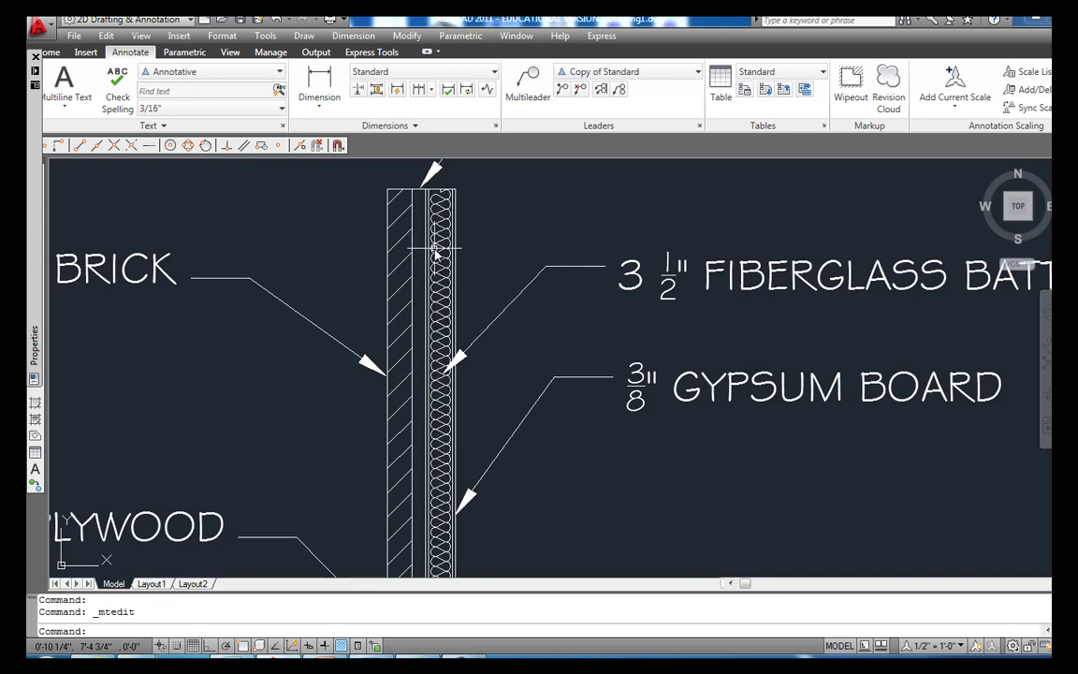
pyautogui.scroll(-2, 436, 251)
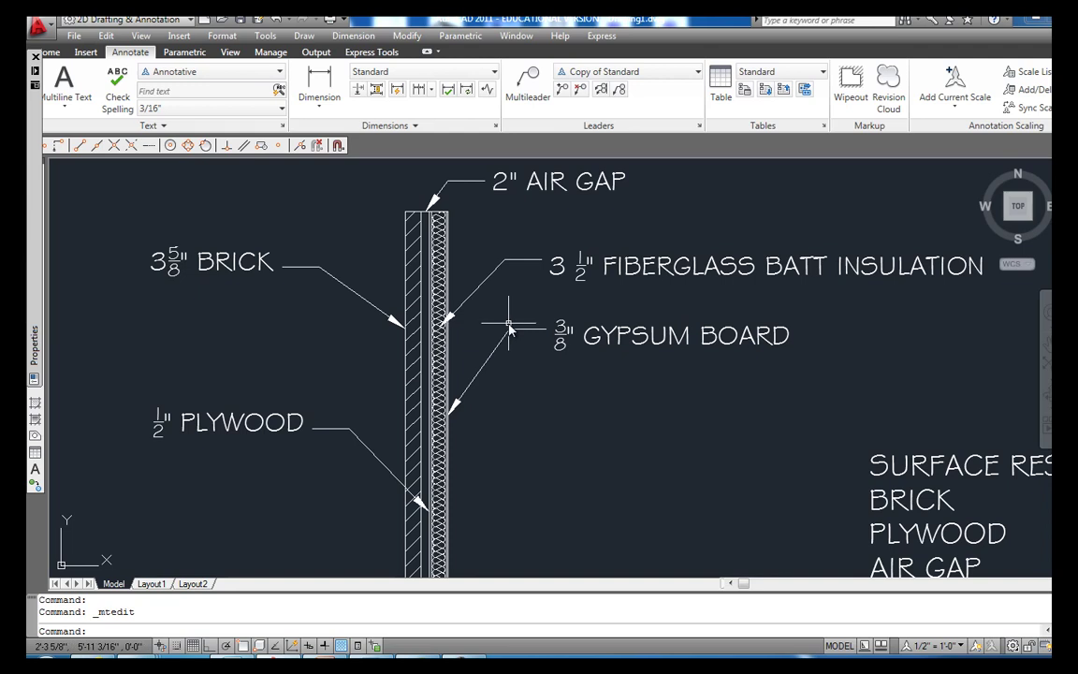
pyautogui.scroll(1, 450, 251)
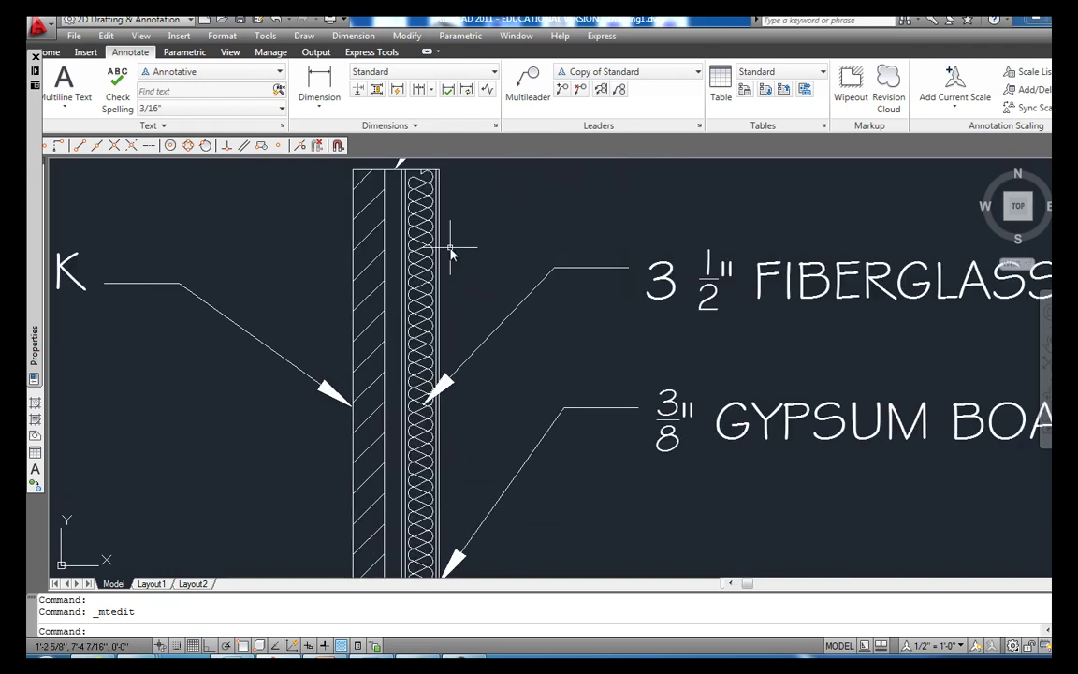
pyautogui.scroll(2, 452, 245)
pyautogui.scroll(-3, 440, 251)
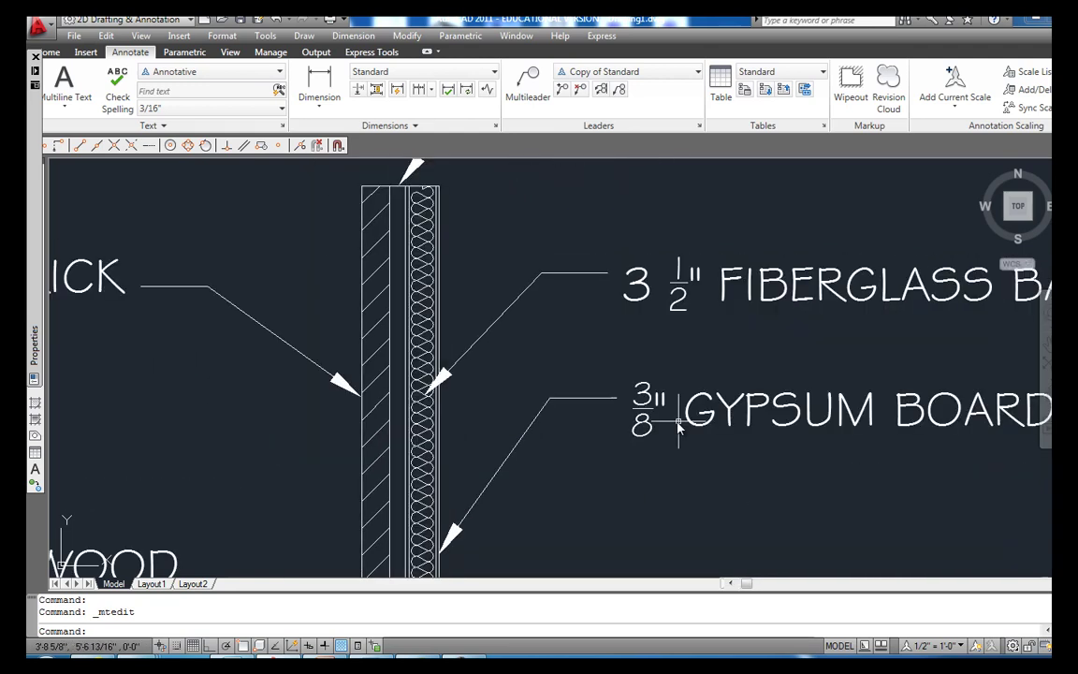
pyautogui.scroll(-2, 678, 425)
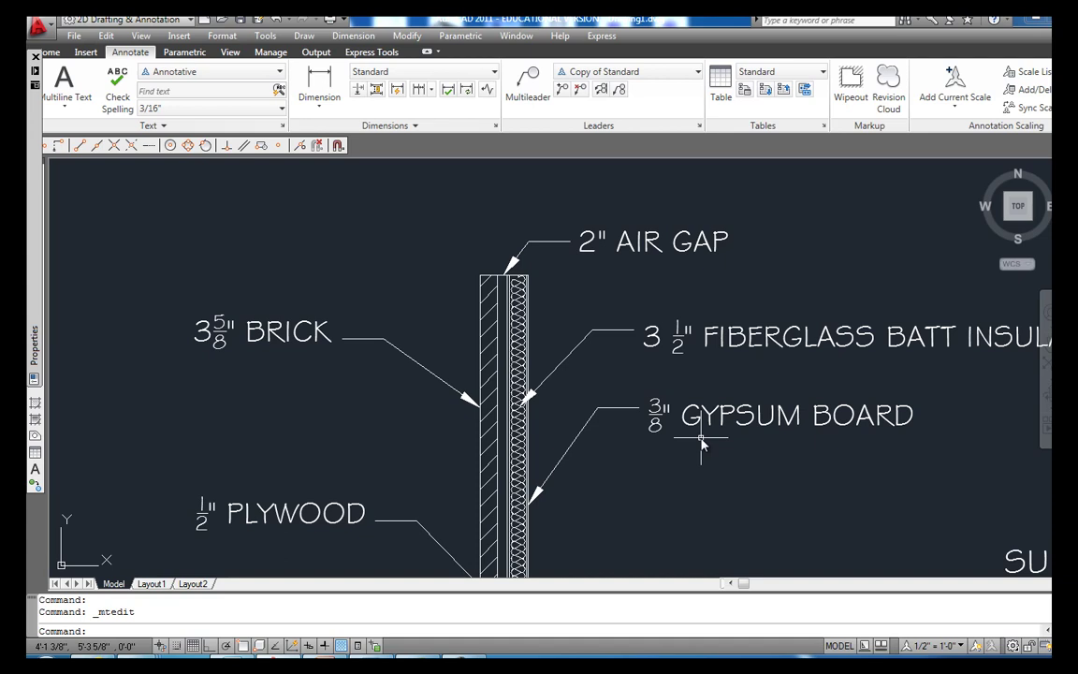
pyautogui.scroll(-2, 701, 446)
pyautogui.scroll(-3, 573, 354)
pyautogui.scroll(2, 594, 392)
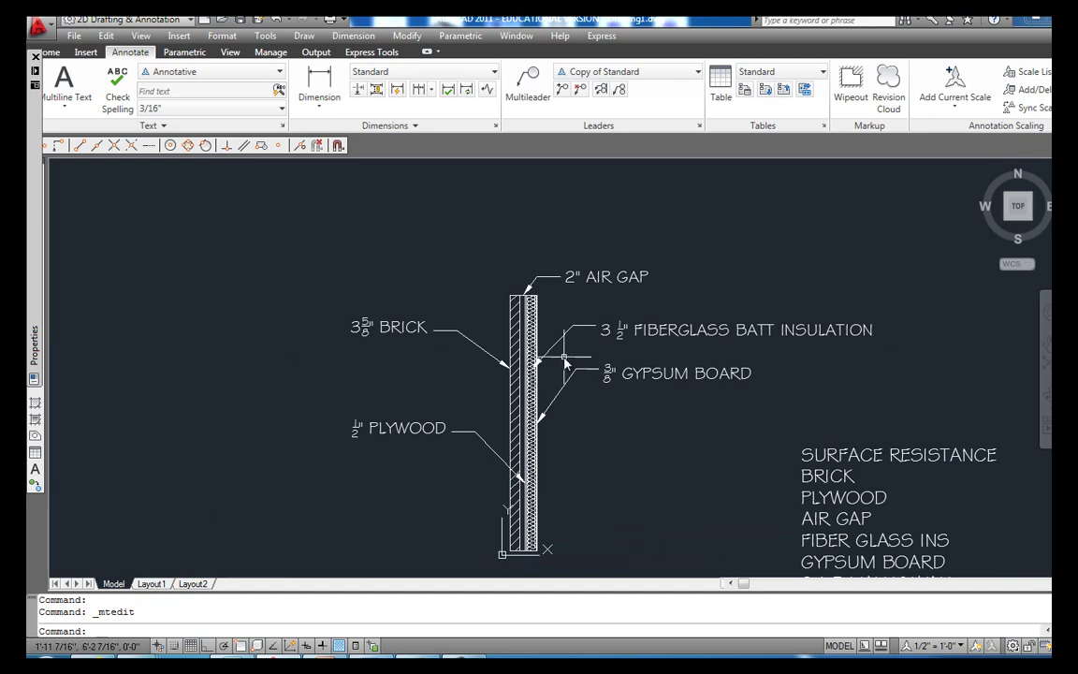
pyautogui.scroll(2, 569, 356)
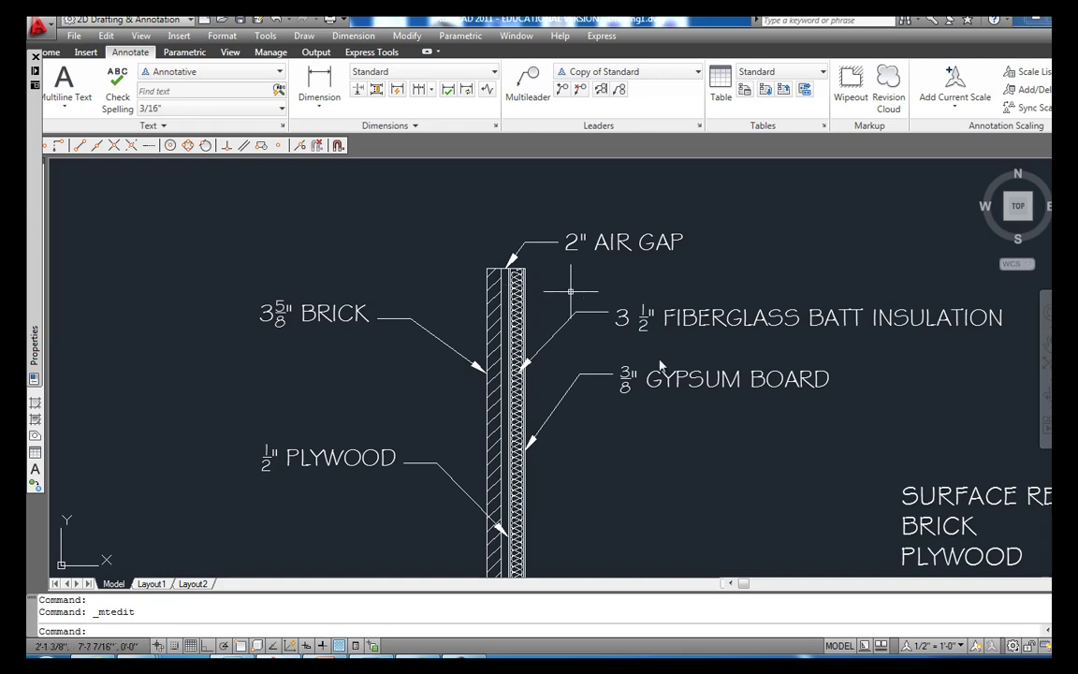
# Step: Open the R-value list text for editing and add 0.9 after SURFACE RESISTANCE
pyautogui.moveTo(746, 422); pyautogui.dragTo(552, 385)
pyautogui.moveTo(348, 337); pyautogui.dragTo(328, 329)
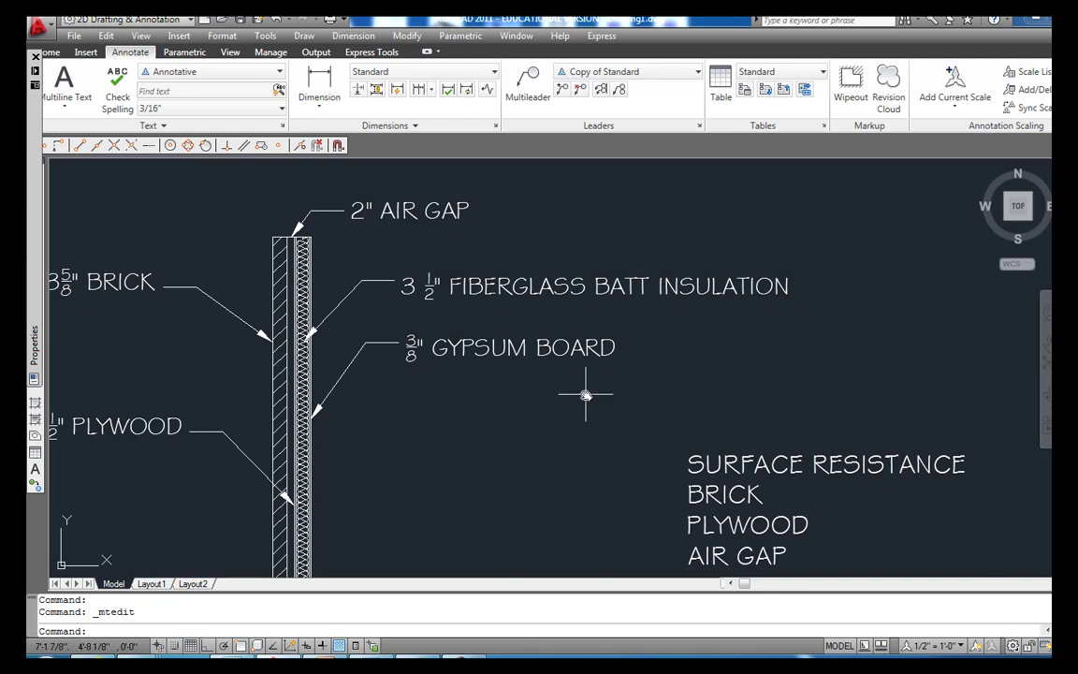
pyautogui.moveTo(782, 416)
pyautogui.mouseDown()
pyautogui.moveTo(604, 392)
pyautogui.moveTo(684, 373)
pyautogui.mouseUp()
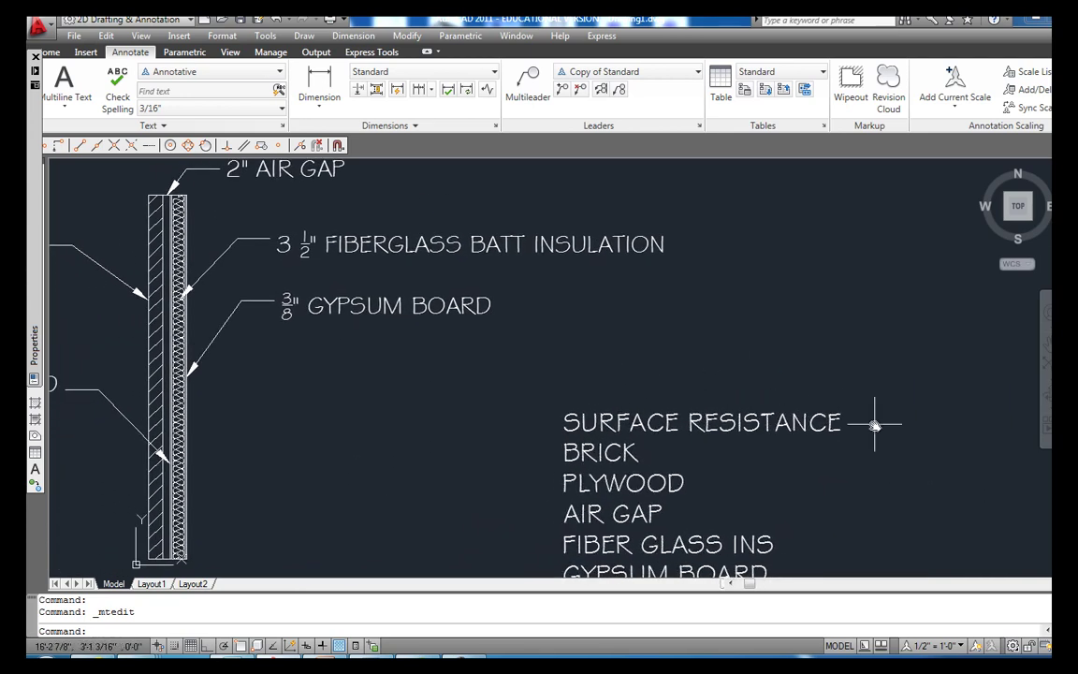
pyautogui.doubleClick(843, 428)
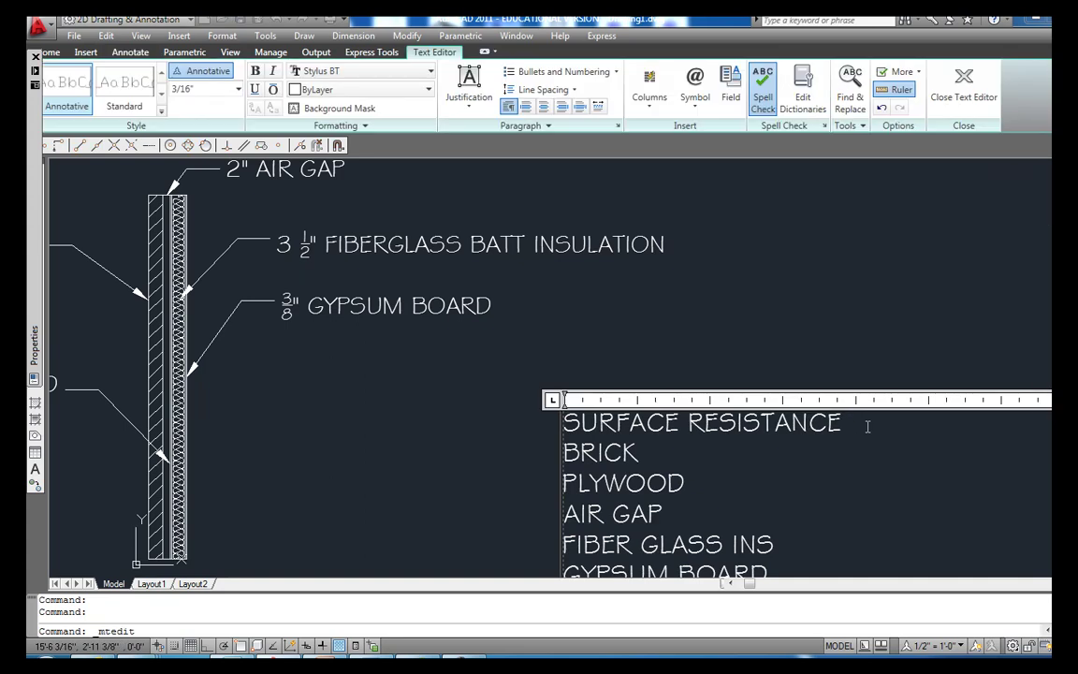
pyautogui.write('0.9')
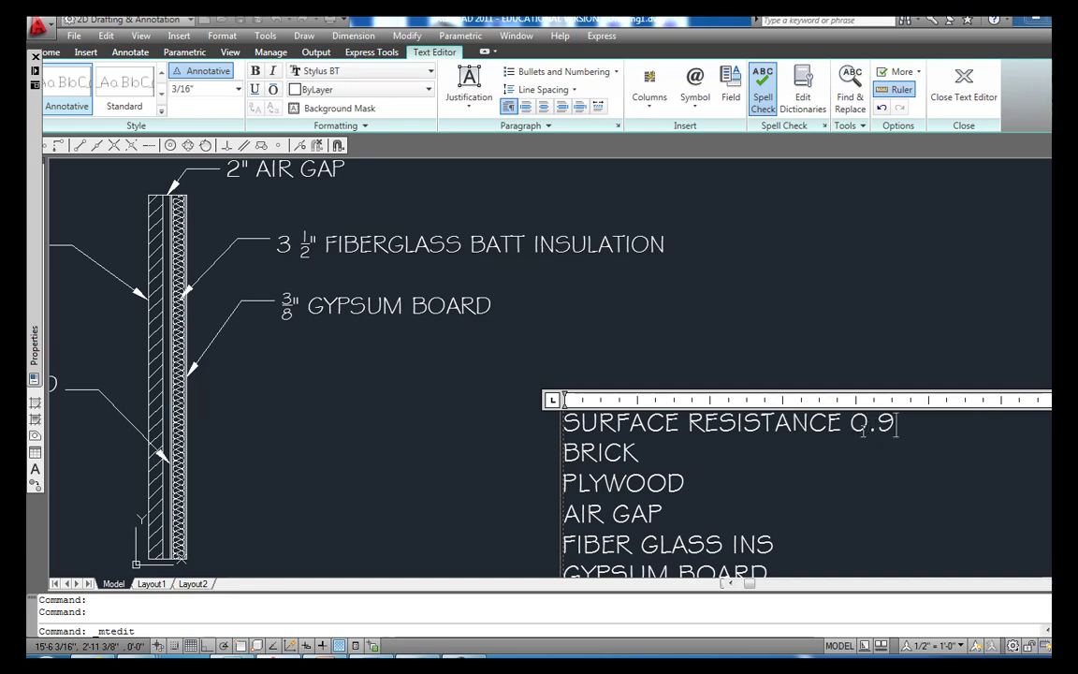
# Step: Switch to Calculator, clear it, and multiply the brick thickness 3.625 by 0.2 to work out its R-value
pyautogui.moveTo(332, 412)
pyautogui.mouseDown()
pyautogui.moveTo(464, 409)
pyautogui.moveTo(546, 447)
pyautogui.mouseUp()
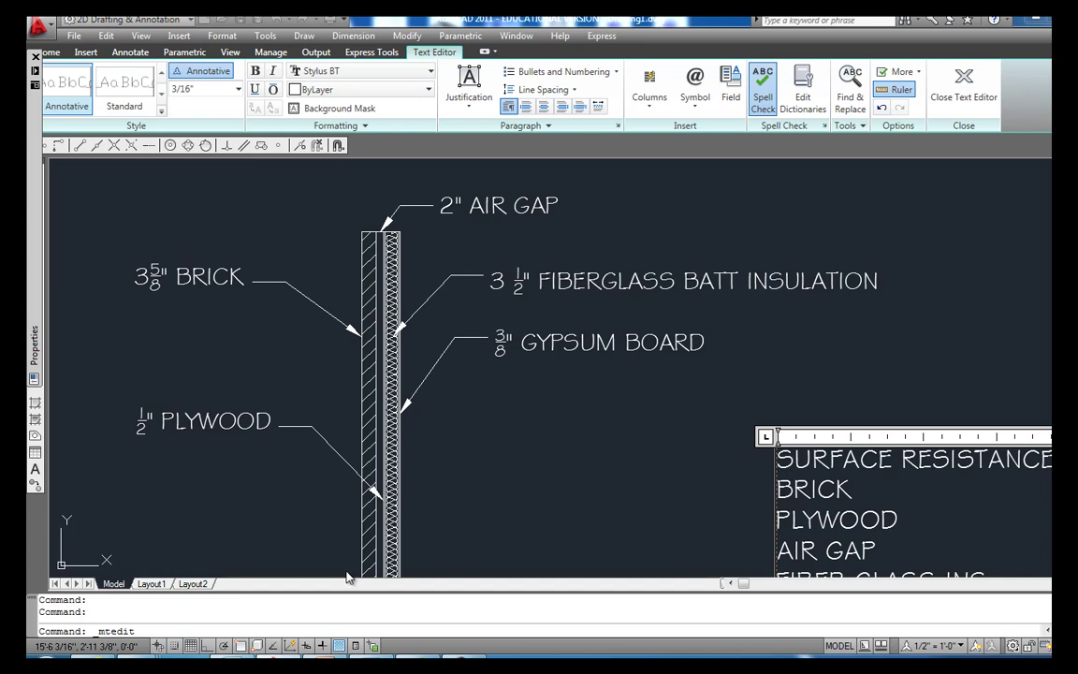
pyautogui.click(355, 660)
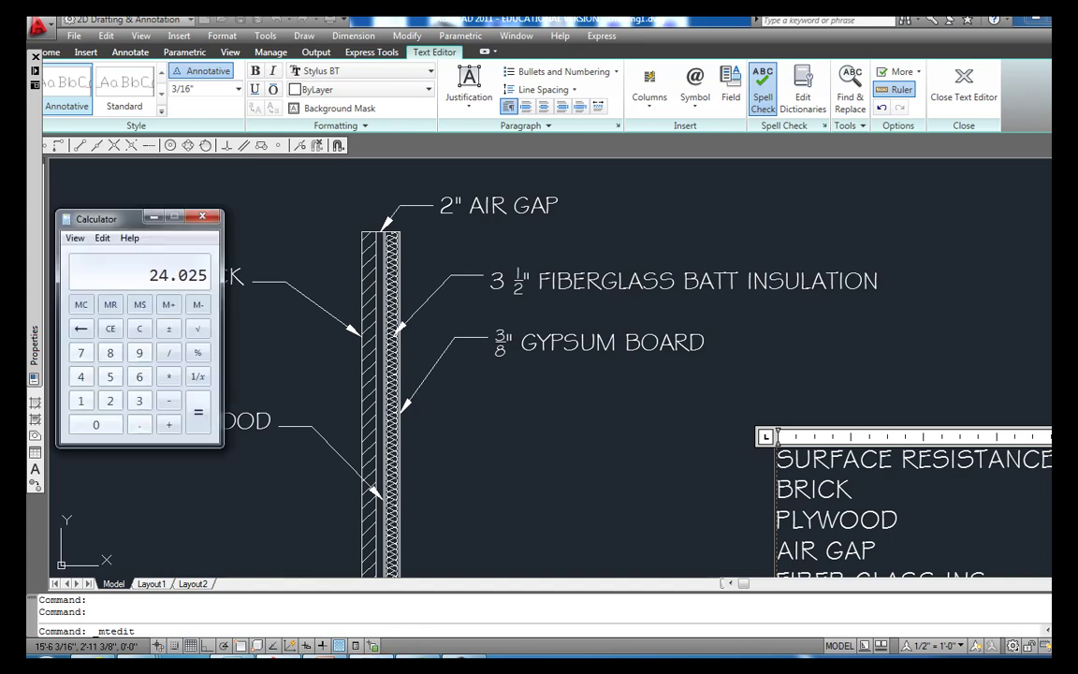
pyautogui.click(140, 328)
pyautogui.moveTo(112, 219); pyautogui.dragTo(512, 201)
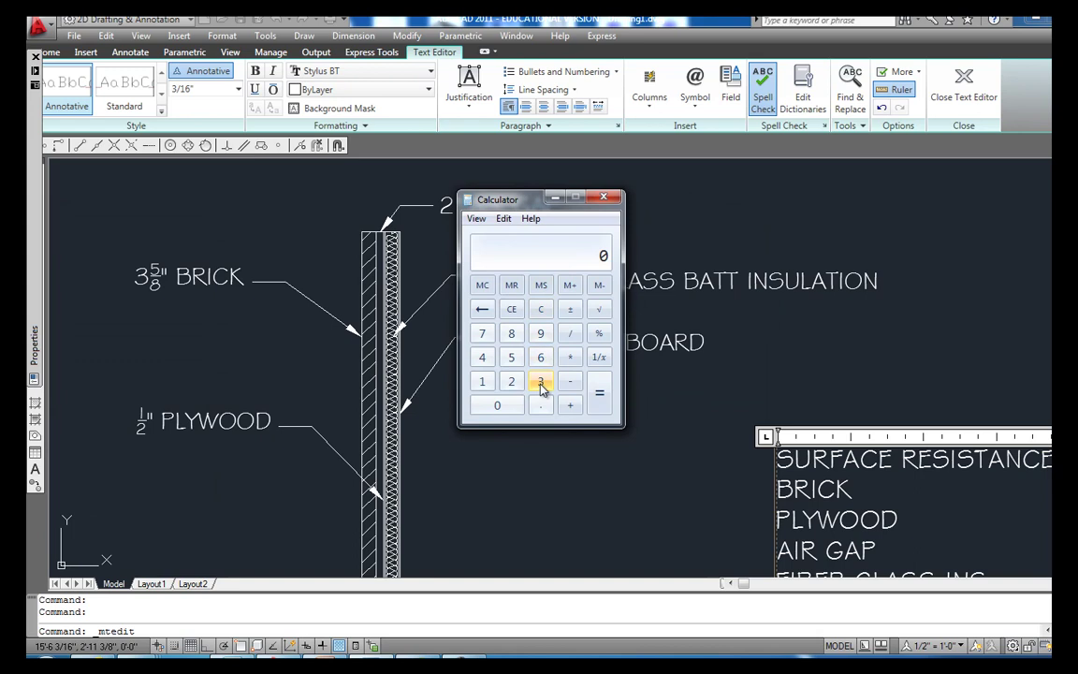
pyautogui.click(541, 383)
pyautogui.click(547, 405)
pyautogui.click(540, 356)
pyautogui.click(512, 380)
pyautogui.click(512, 360)
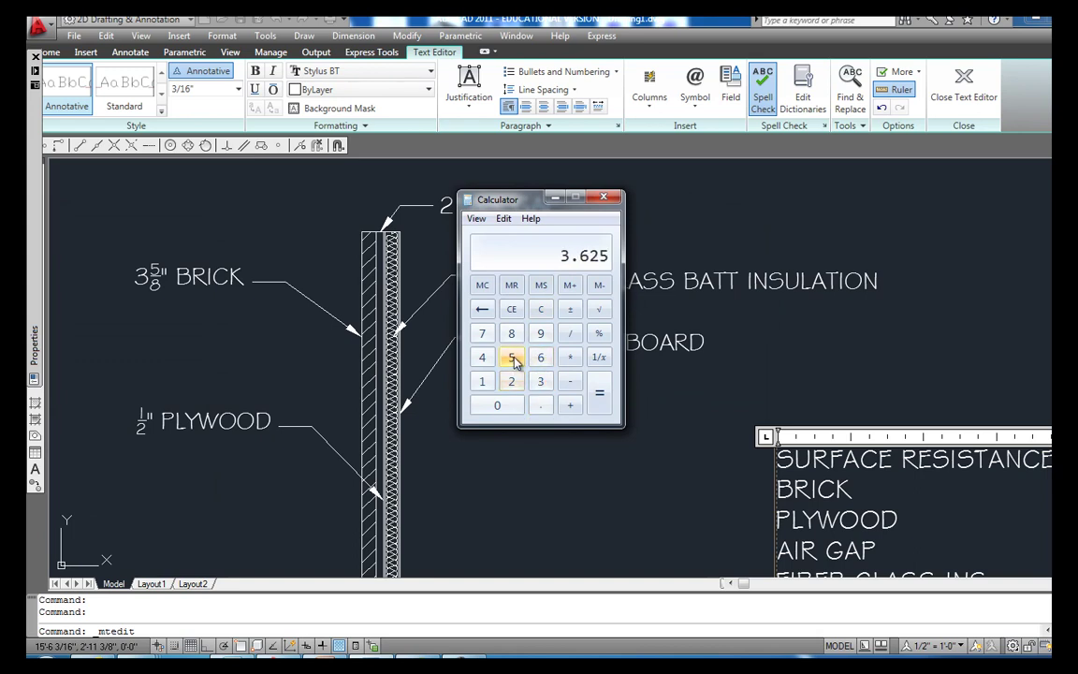
pyautogui.click(571, 361)
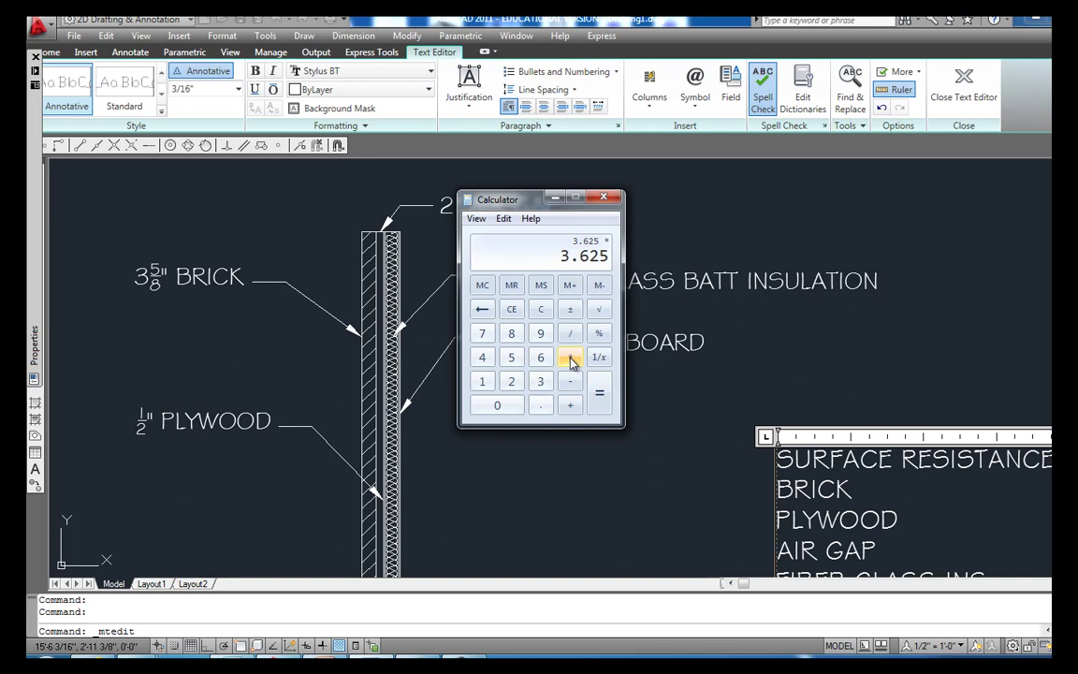
pyautogui.click(543, 404)
pyautogui.click(512, 382)
pyautogui.click(599, 394)
pyautogui.moveTo(512, 200); pyautogui.dragTo(385, 161)
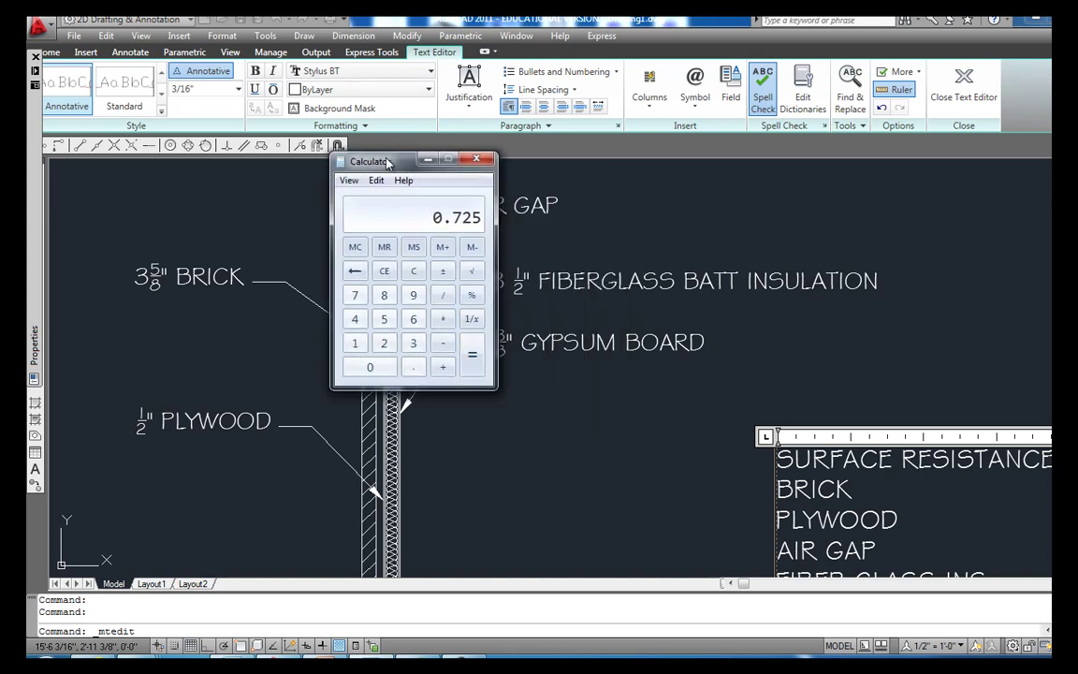
# Step: Enter 0.725 on the BRICK line of the R-value list, spaced over to form a value column
pyautogui.click(747, 585)
pyautogui.scroll(-4, 900, 521)
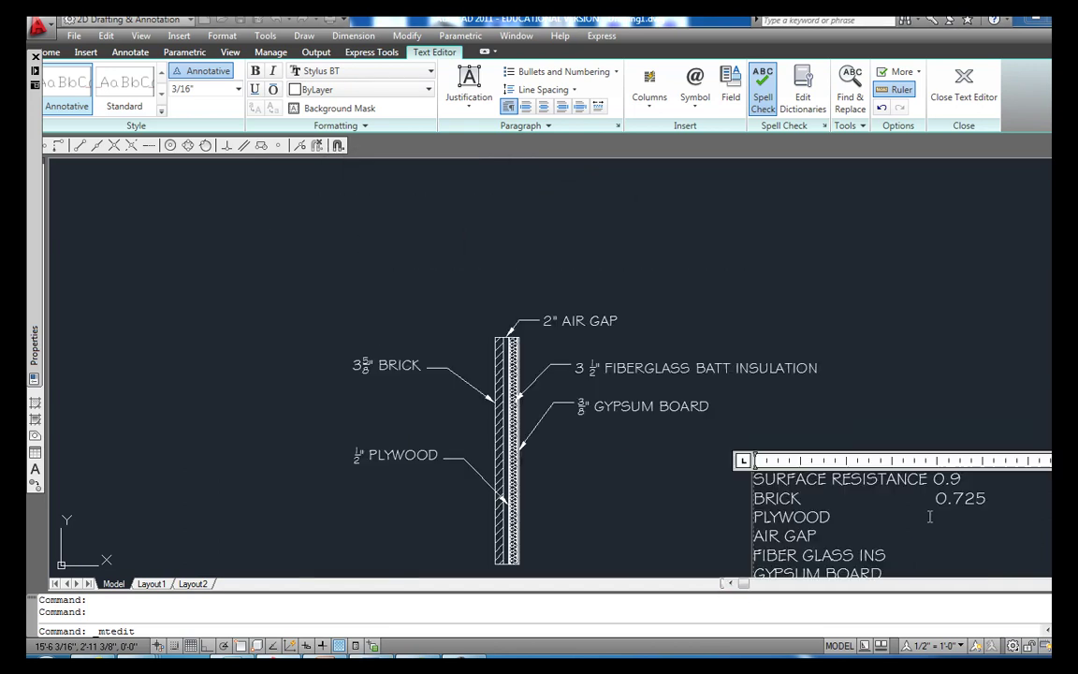
pyautogui.moveTo(901, 520); pyautogui.dragTo(793, 474)
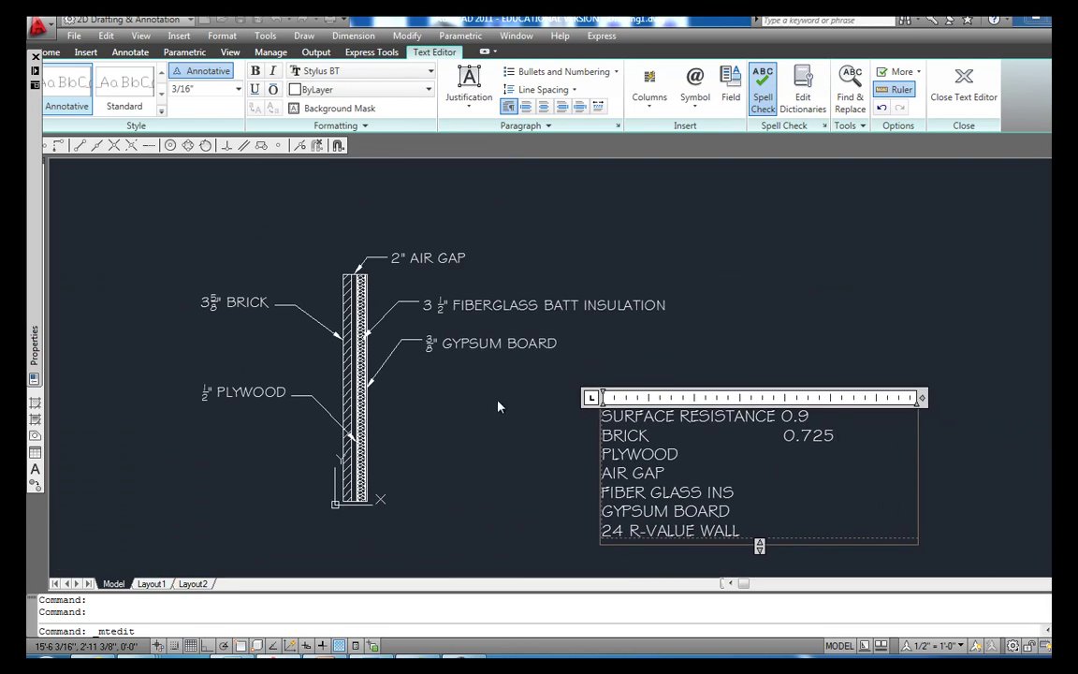
# Step: Enter 1.00 on the AIR GAP line of the R-value list and finish editing the text
pyautogui.scroll(3, 404, 339)
pyautogui.scroll(3, 354, 281)
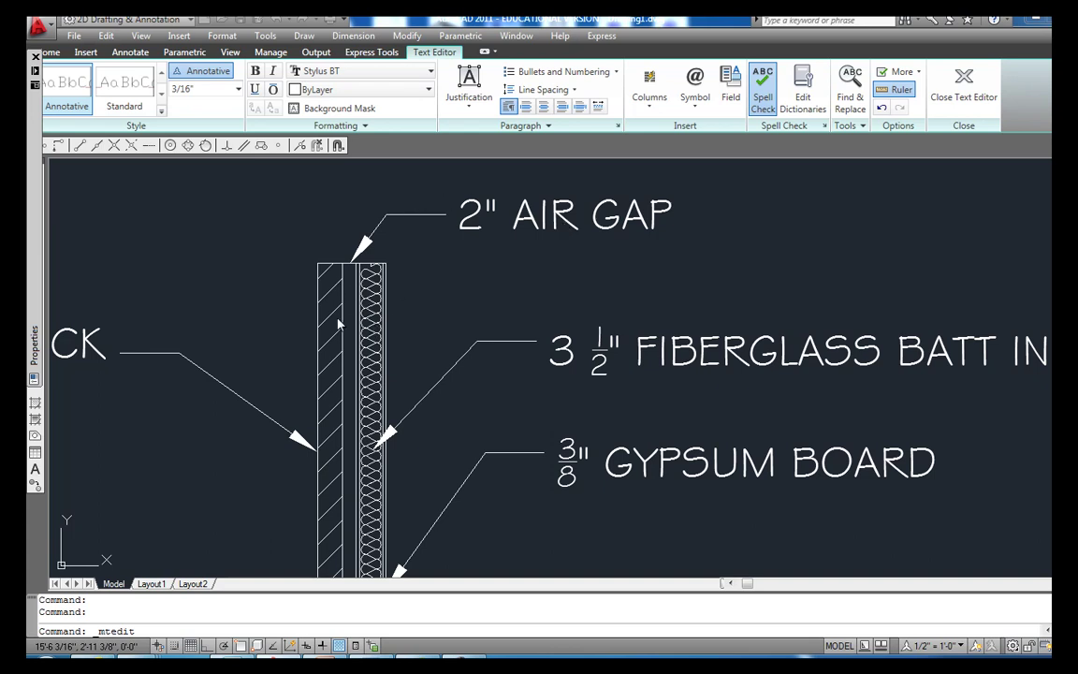
pyautogui.scroll(-2, 399, 318)
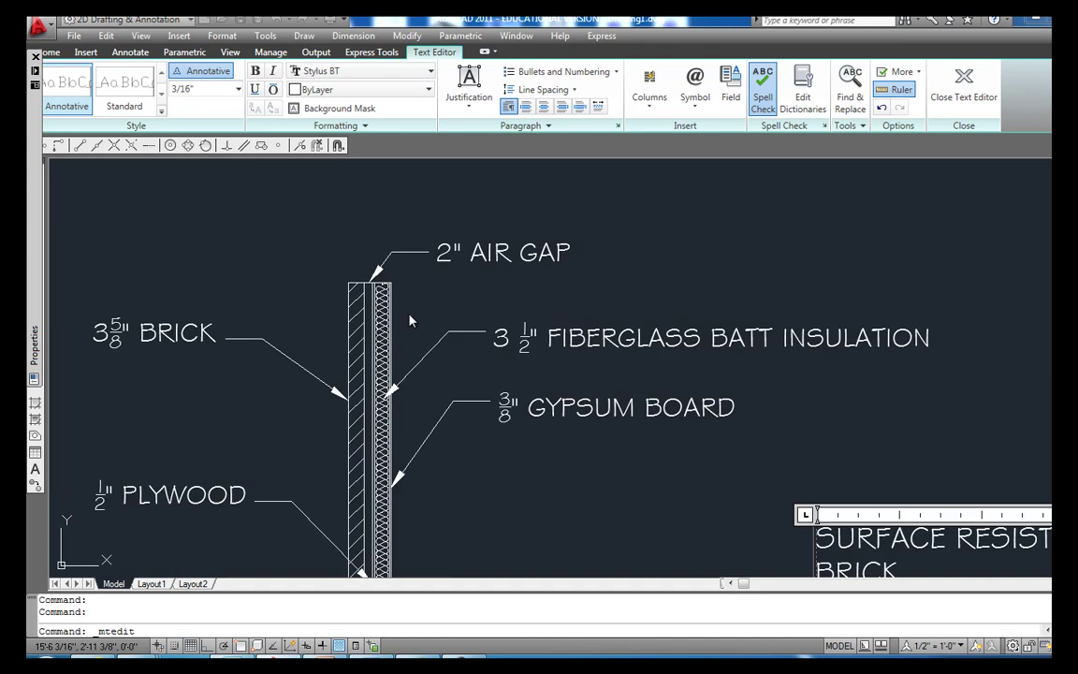
pyautogui.moveTo(409, 312); pyautogui.dragTo(393, 264)
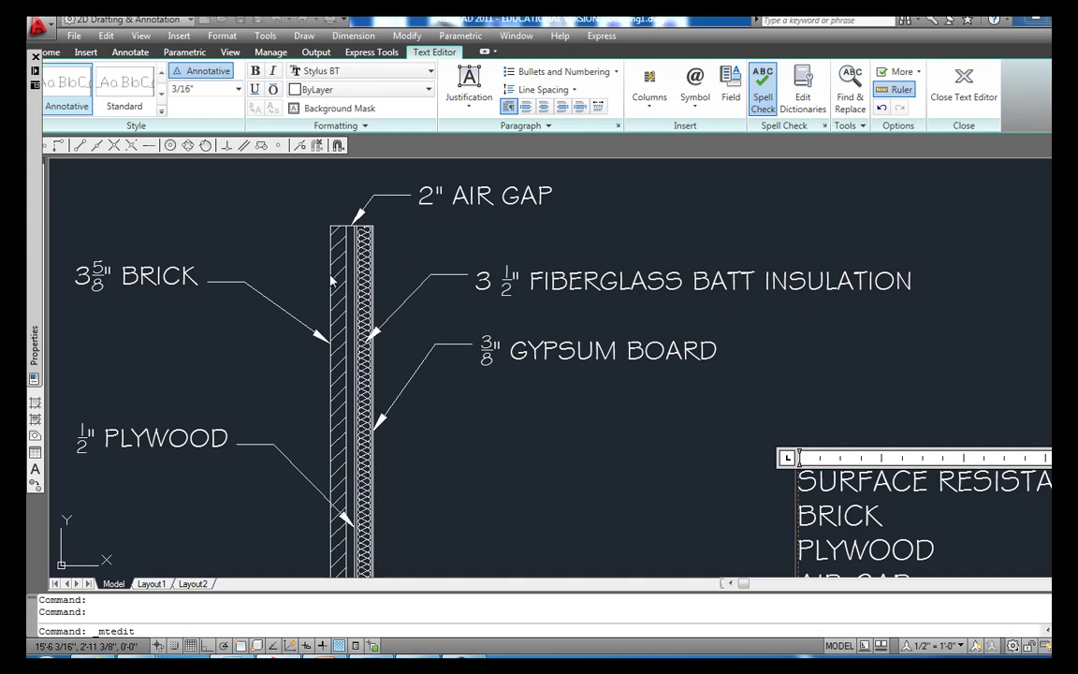
pyautogui.scroll(1, 347, 262)
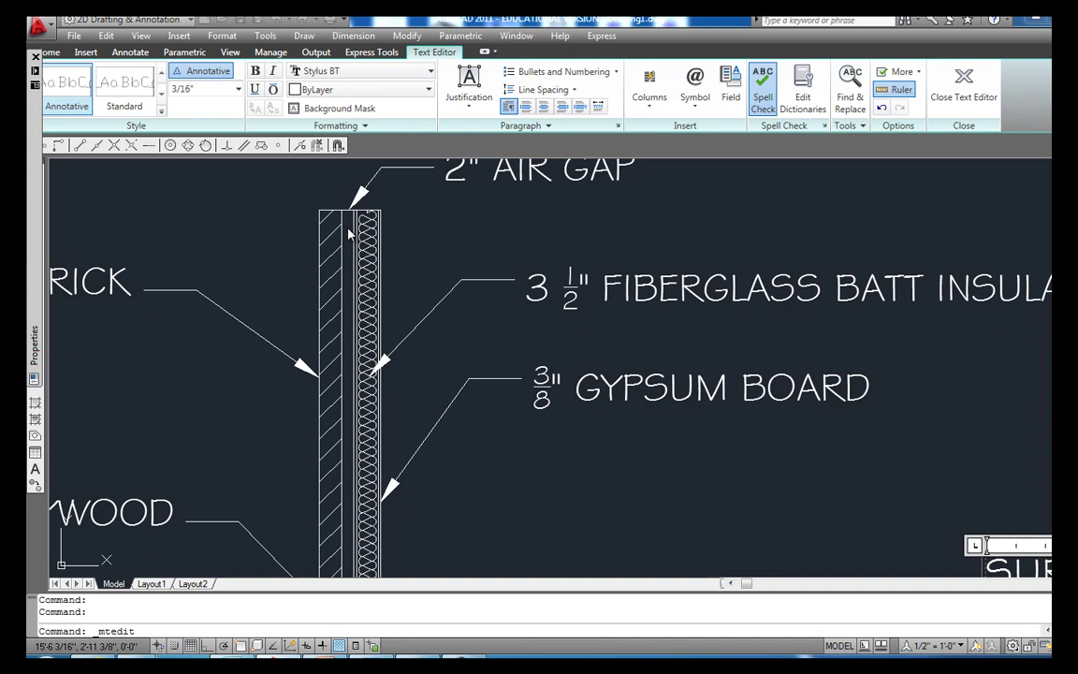
pyautogui.scroll(-5, 348, 234)
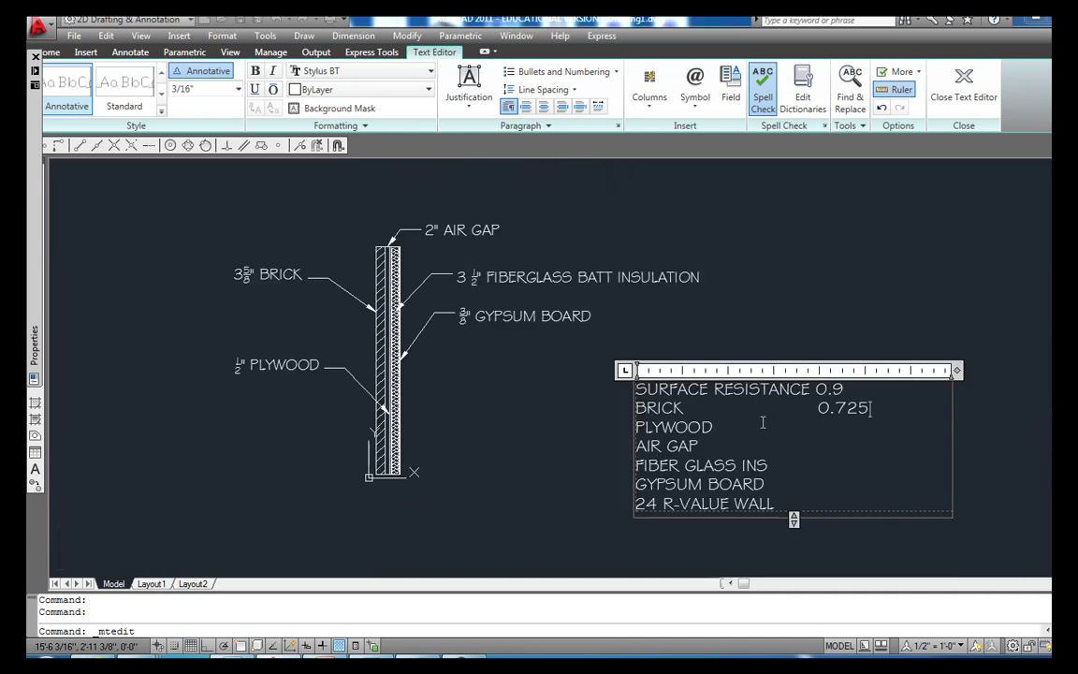
pyautogui.click(745, 178)
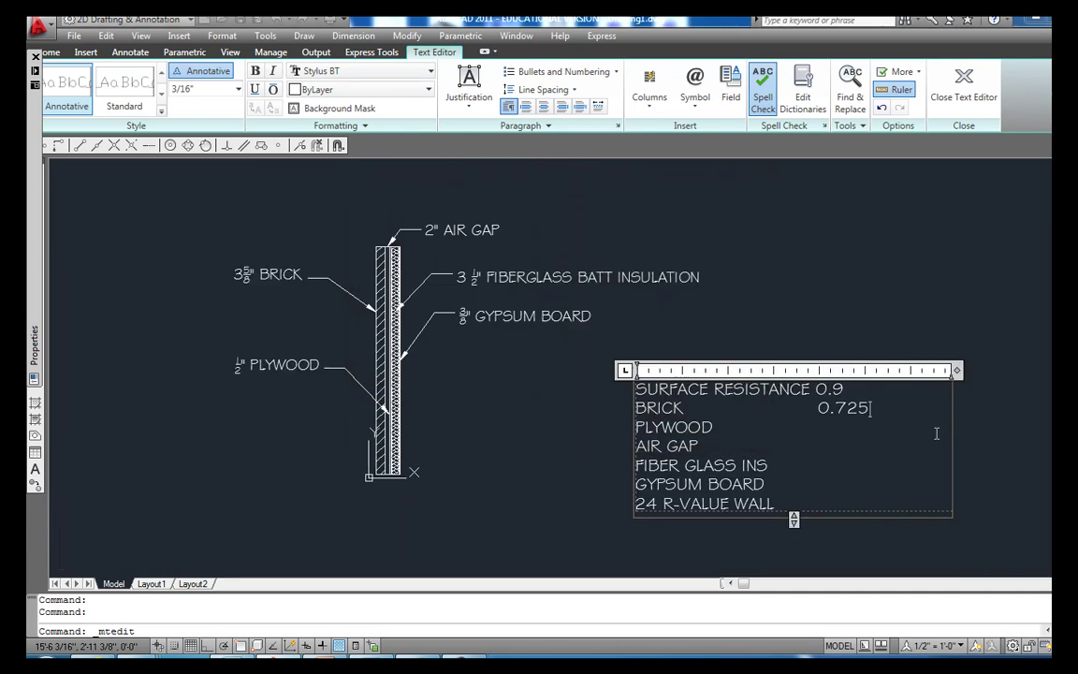
pyautogui.click(830, 445)
pyautogui.write('1.00')
pyautogui.click(470, 410)
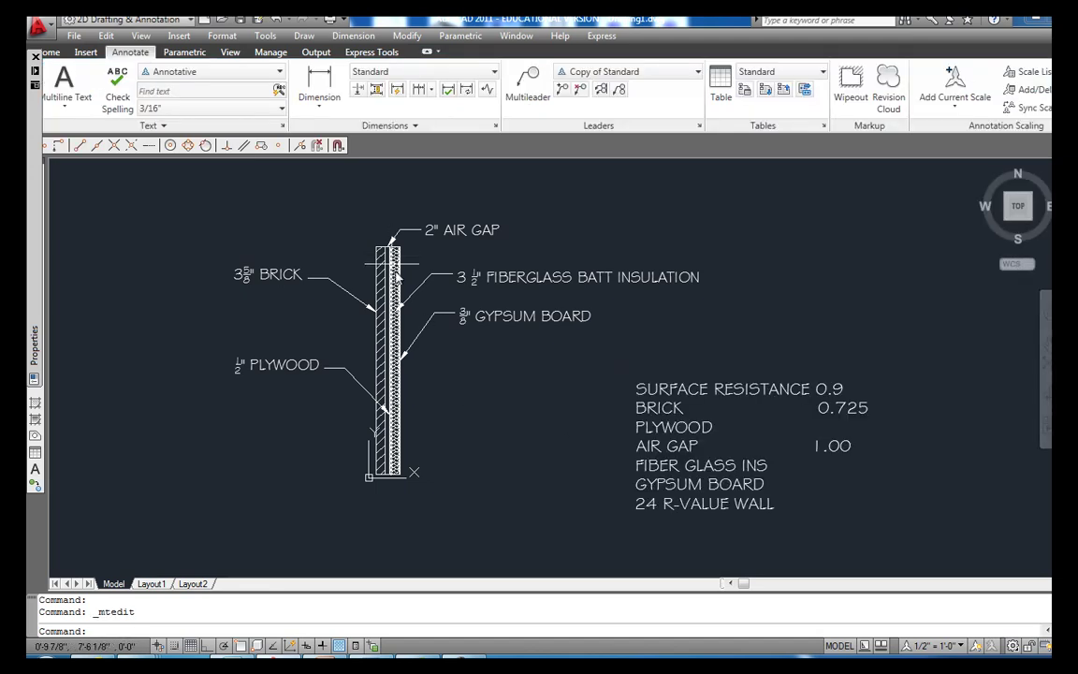
# Step: Switch to Calculator, clear it, and multiply the plywood thickness 0.5 by 0.9 to work out its R-value
pyautogui.scroll(3, 399, 279)
pyautogui.scroll(-2, 397, 286)
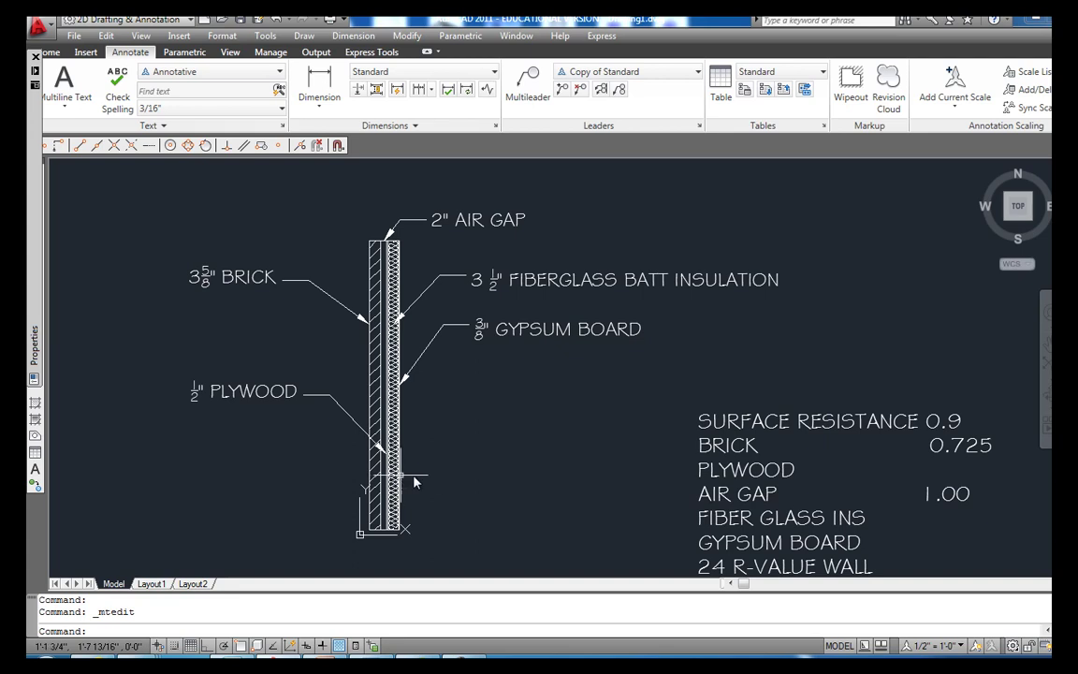
pyautogui.hotkey('alt', 'Tab')
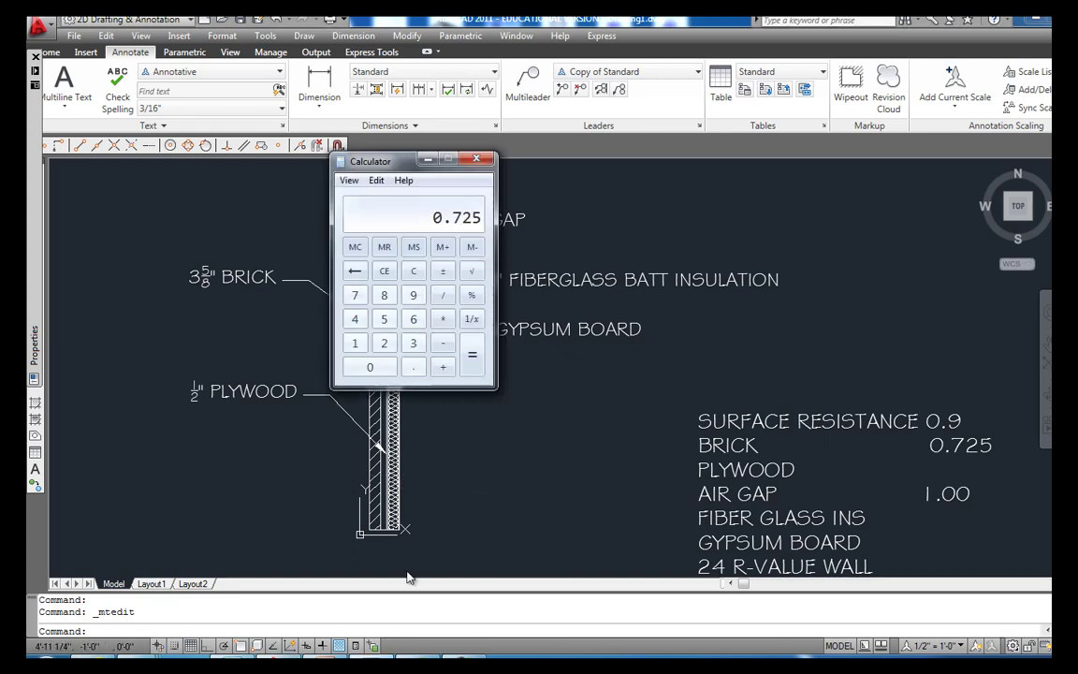
pyautogui.click(443, 319)
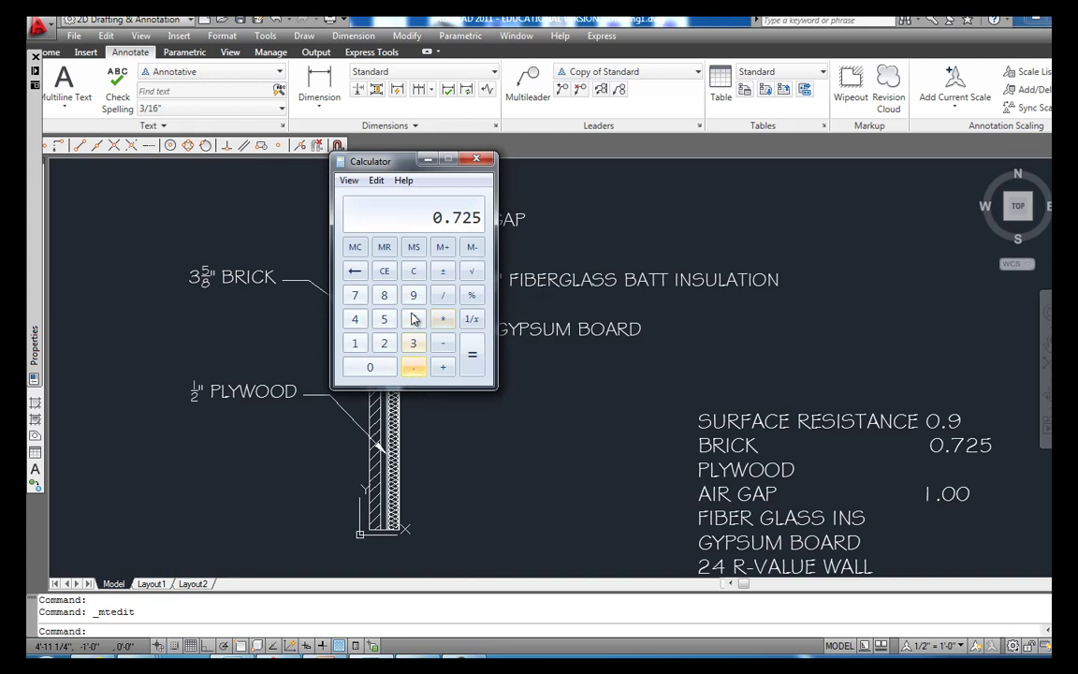
pyautogui.click(413, 271)
pyautogui.click(413, 366)
pyautogui.click(384, 319)
pyautogui.click(443, 320)
pyautogui.click(413, 367)
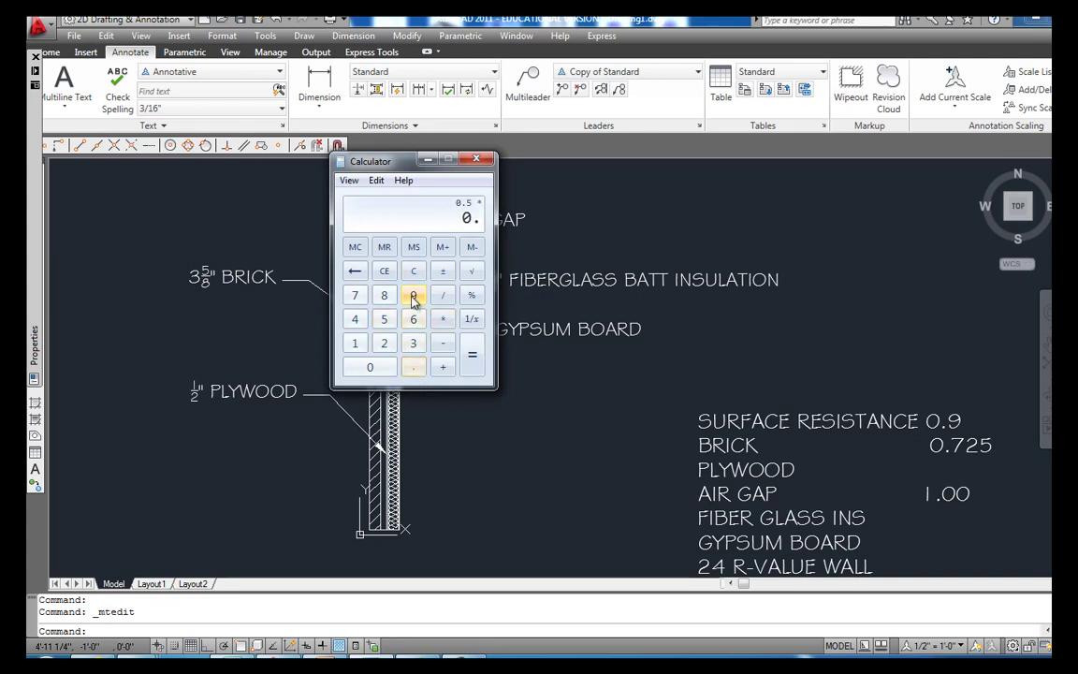
pyautogui.click(413, 295)
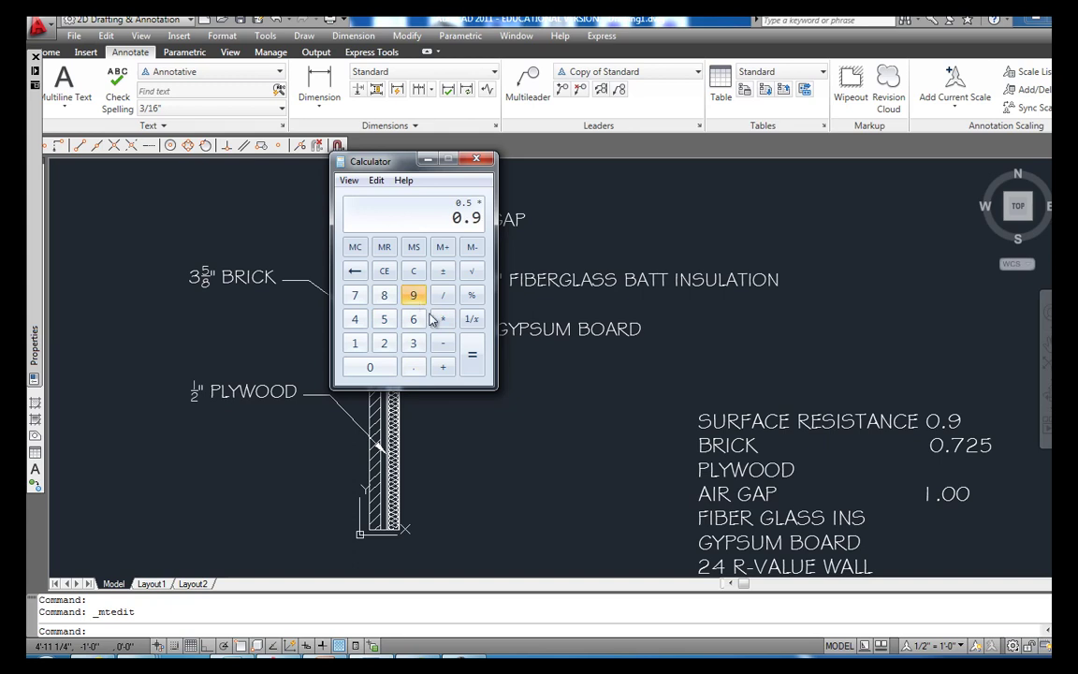
pyautogui.click(473, 354)
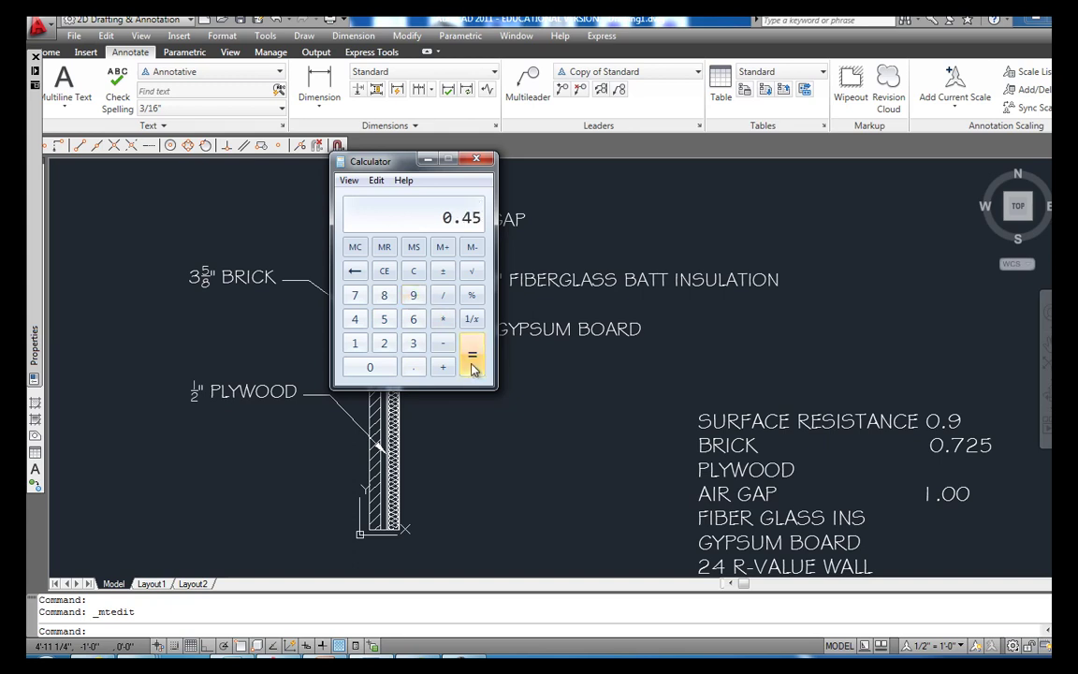
# Step: Return to the drawing, reopen the R-value list text for editing, and enter 0.45 on the PLYWOOD line in the value column
pyautogui.click(934, 466)
pyautogui.click(932, 468)
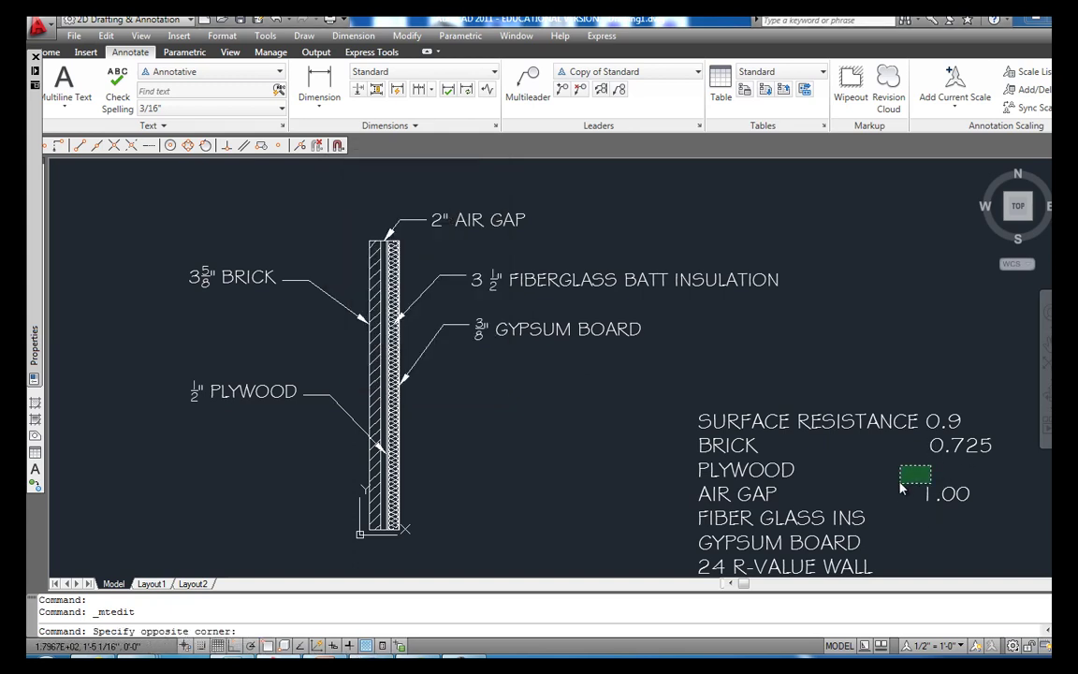
pyautogui.click(900, 477)
pyautogui.click(903, 479)
pyautogui.click(796, 454)
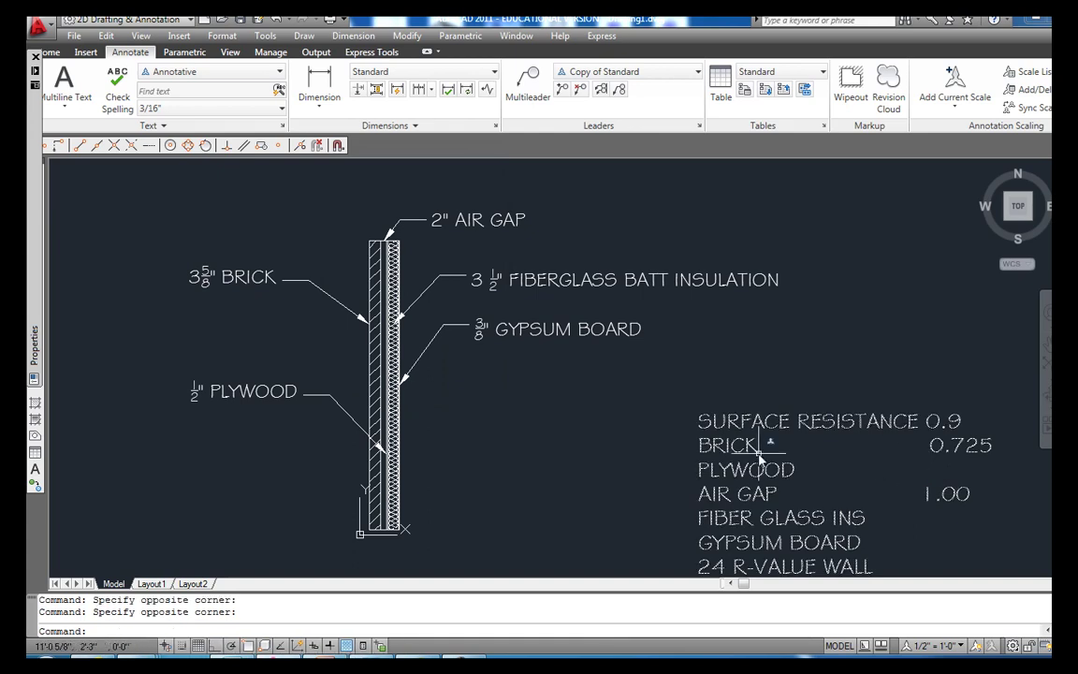
pyautogui.doubleClick(768, 447)
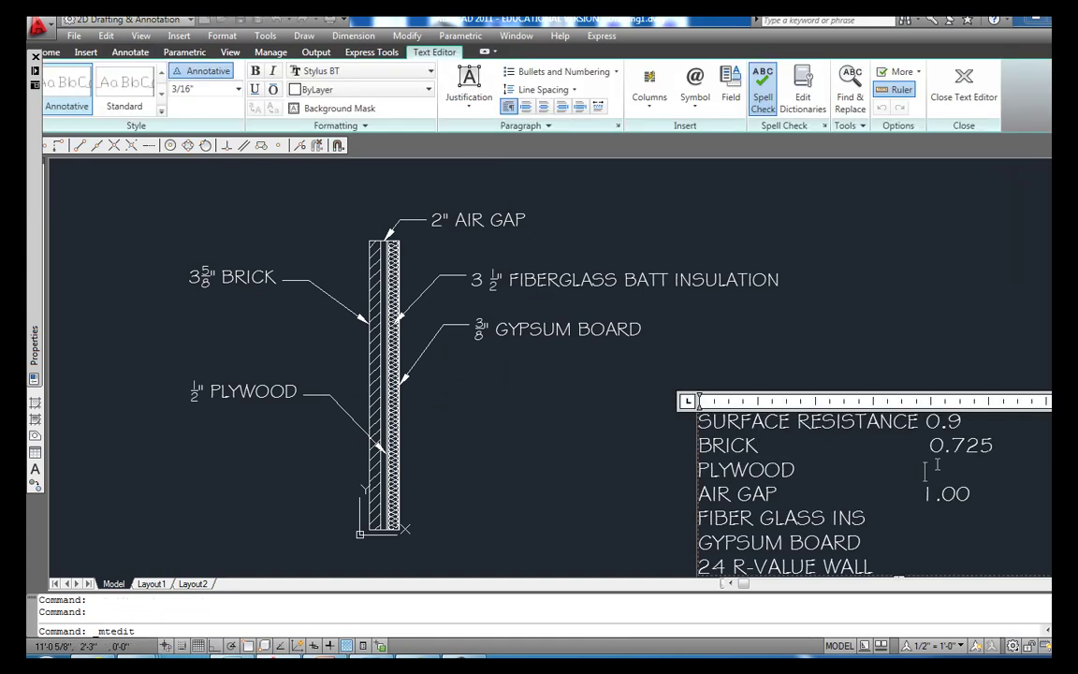
pyautogui.click(937, 466)
pyautogui.write('0.45')
# Step: Switch to Calculator, clear it, and multiply the fiberglass batt insulation thickness 3.5 by 3.5 to work out its R-value
pyautogui.click(954, 529)
pyautogui.scroll(-2, 955, 532)
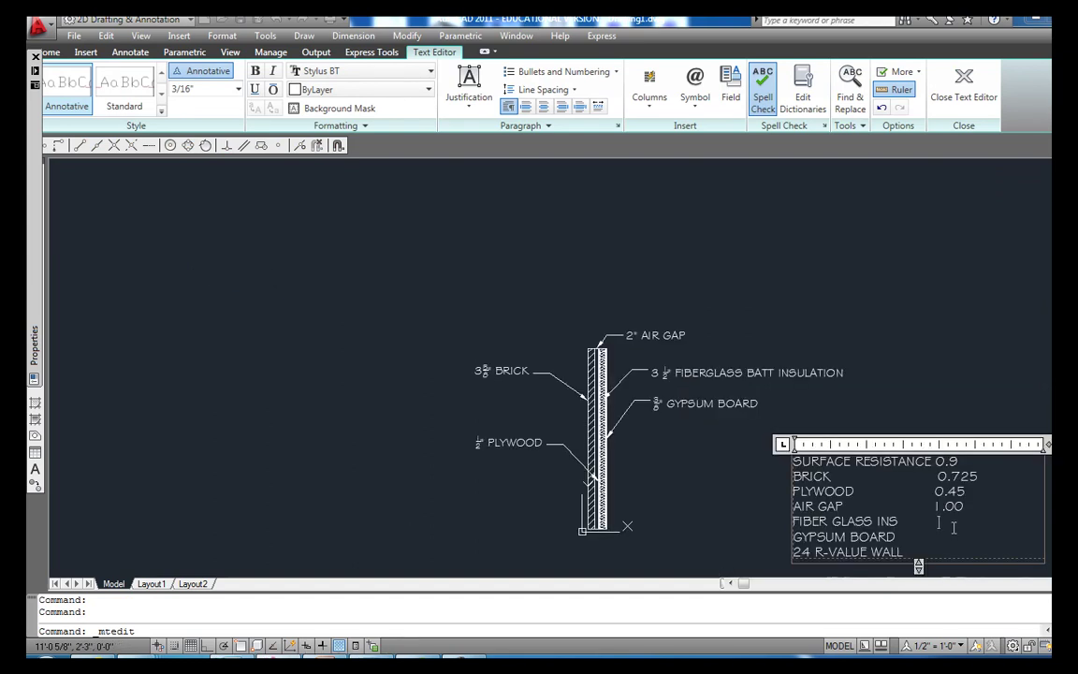
pyautogui.scroll(2, 955, 530)
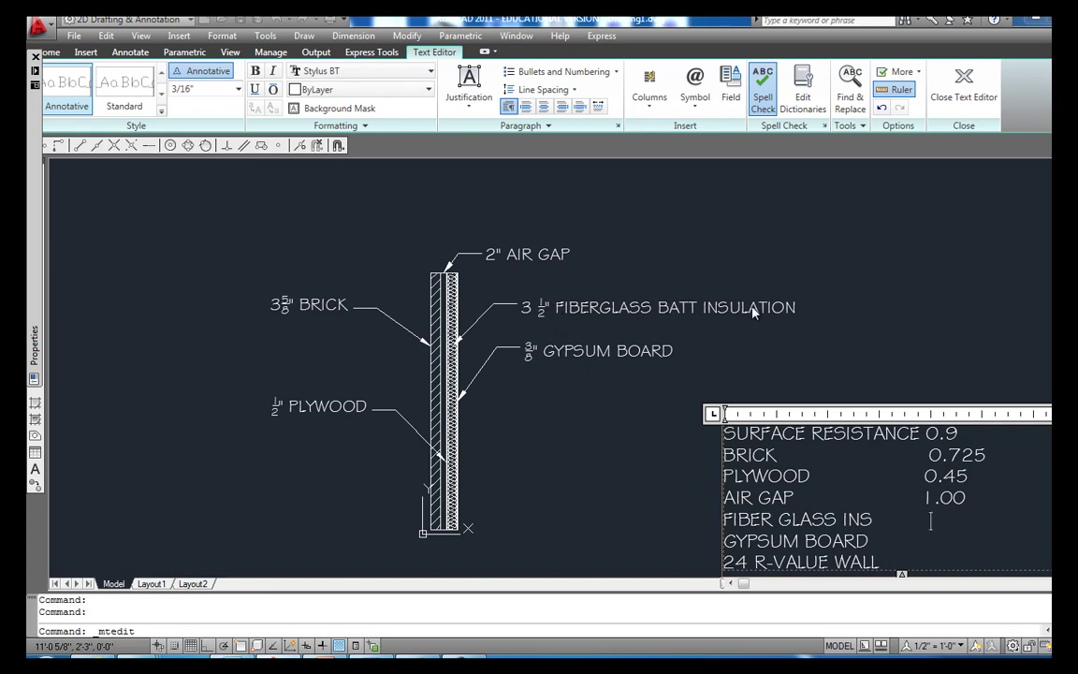
pyautogui.scroll(3, 470, 327)
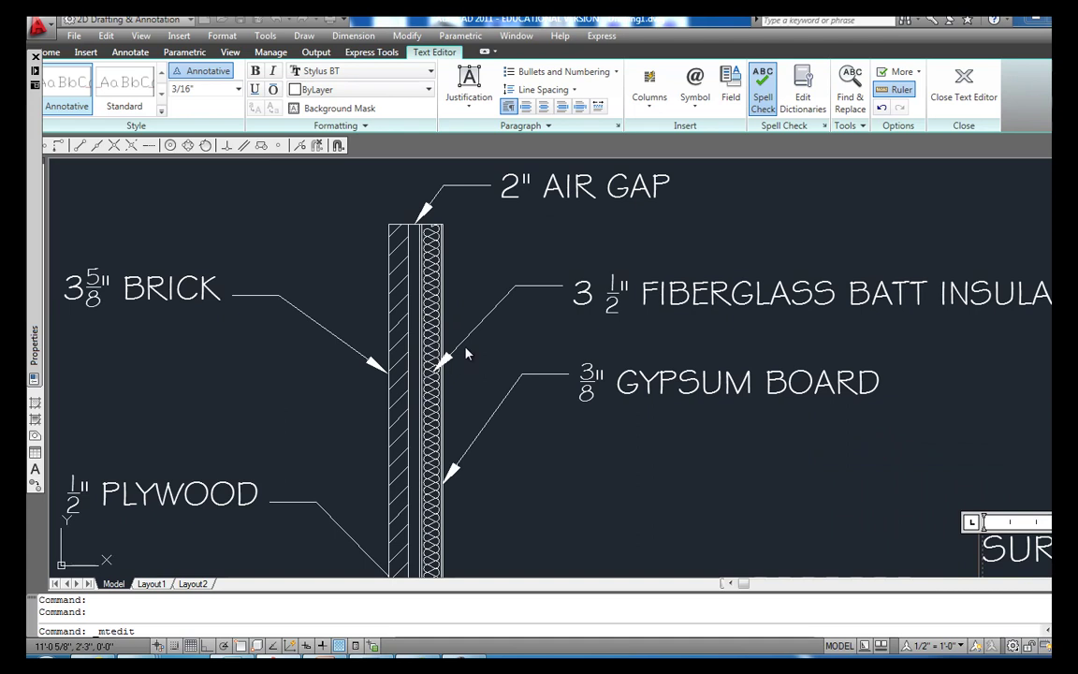
pyautogui.scroll(-2, 465, 351)
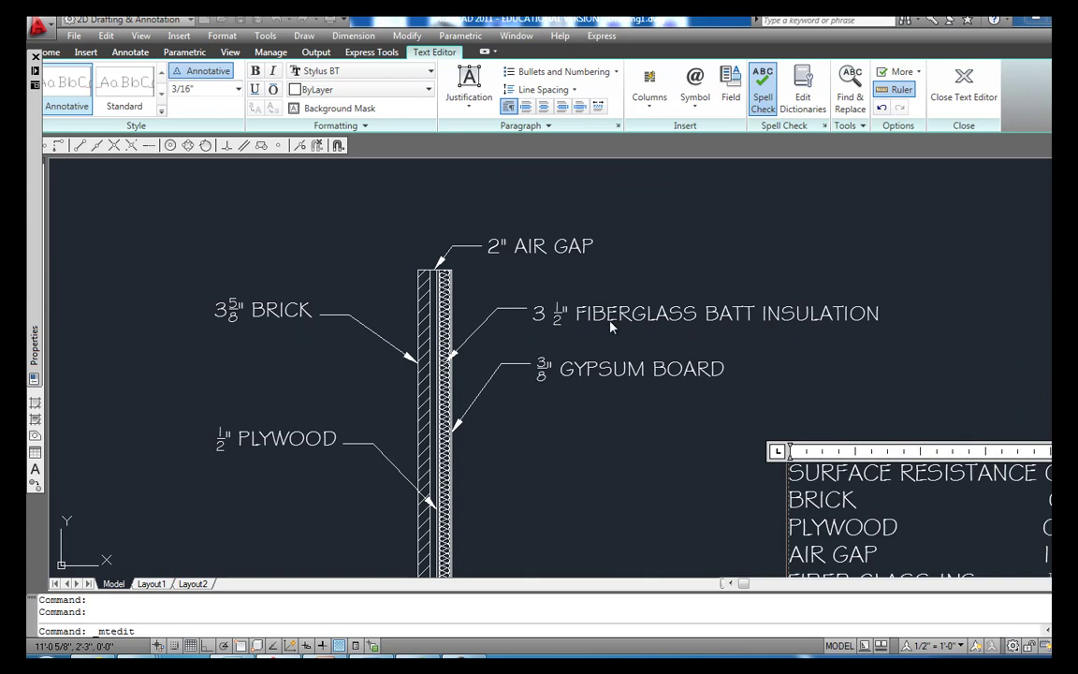
pyautogui.moveTo(700, 428)
pyautogui.mouseDown()
pyautogui.moveTo(585, 368)
pyautogui.moveTo(479, 347)
pyautogui.mouseUp()
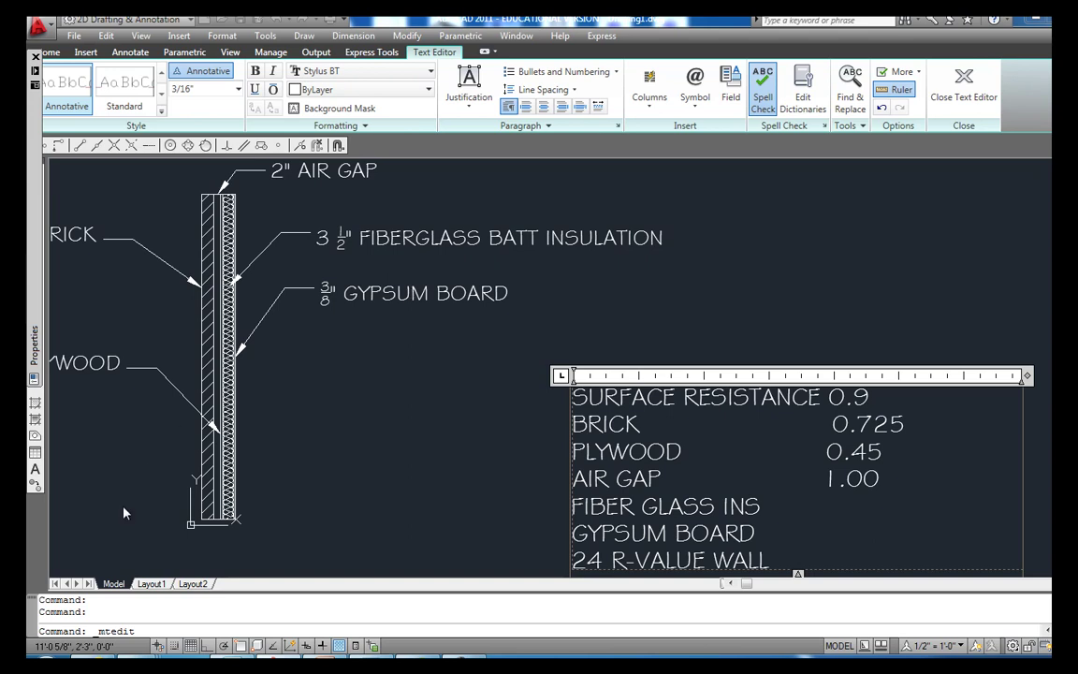
pyautogui.hotkey('alt', 'Tab')
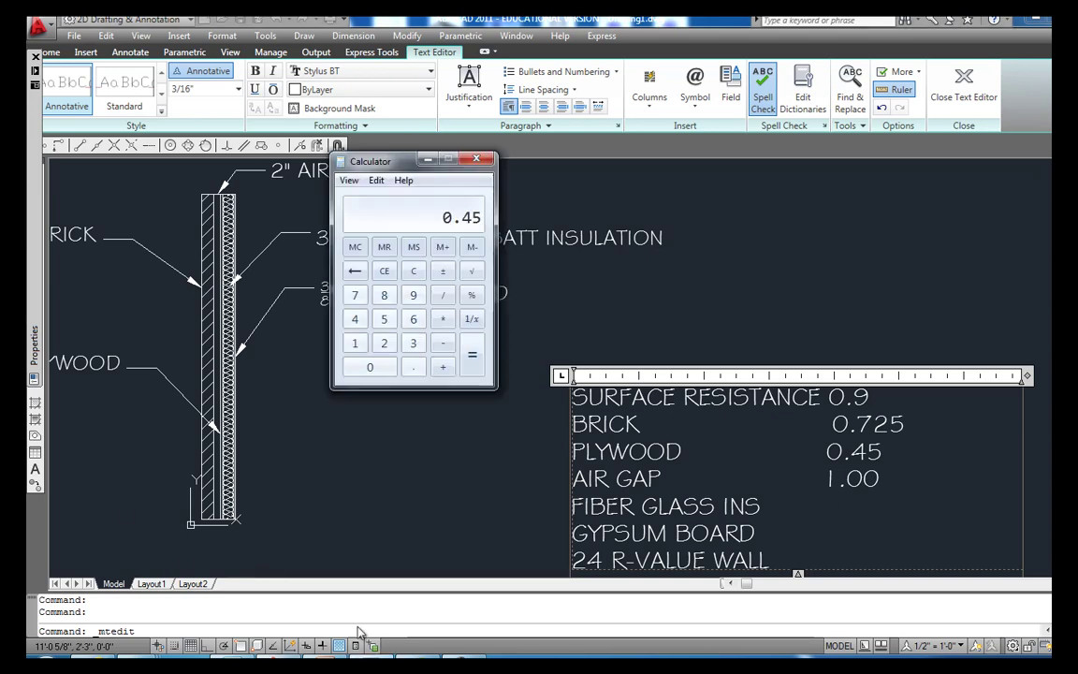
pyautogui.click(413, 271)
pyautogui.click(413, 342)
pyautogui.click(413, 367)
pyautogui.click(383, 318)
pyautogui.click(442, 318)
pyautogui.click(413, 342)
pyautogui.click(413, 367)
pyautogui.click(384, 318)
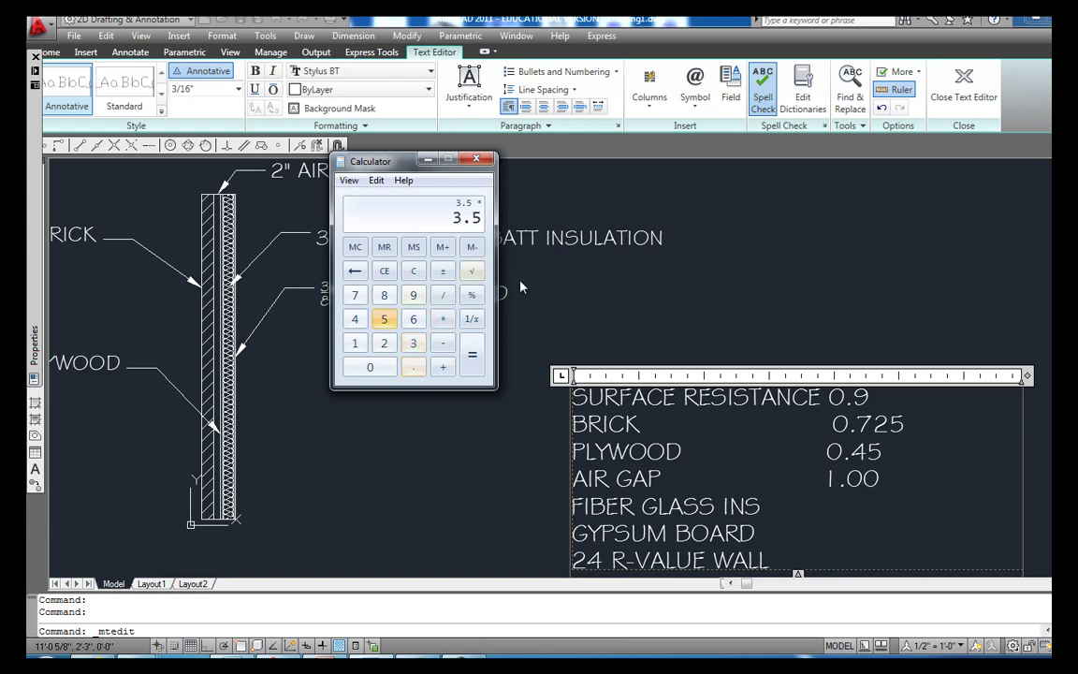
pyautogui.click(471, 361)
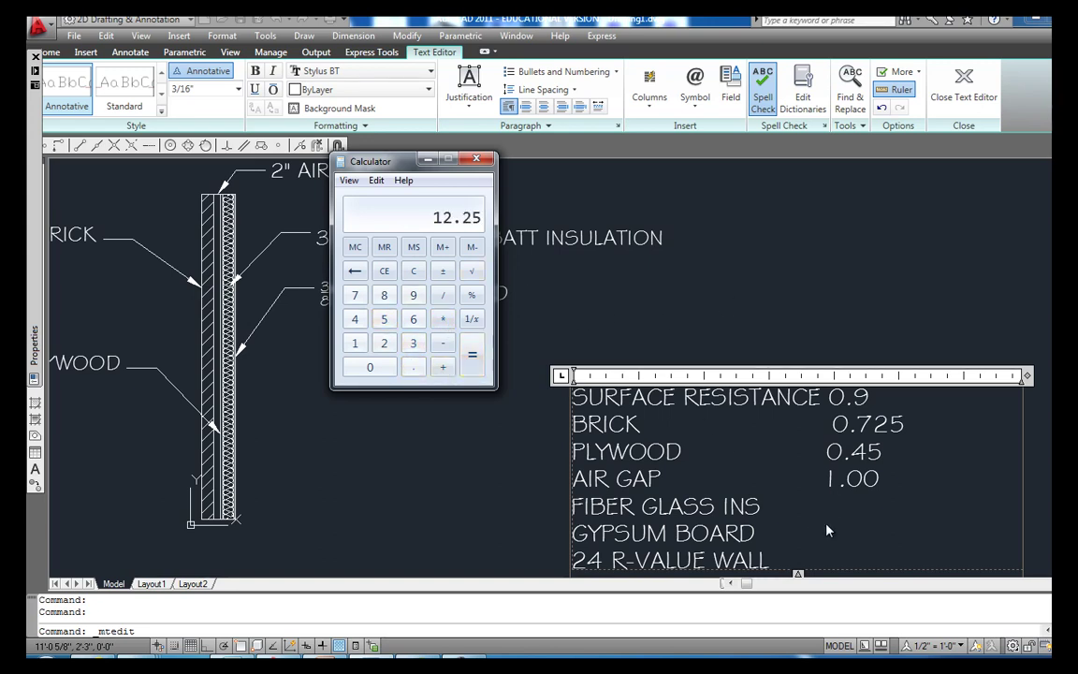
pyautogui.press('BackSpace')
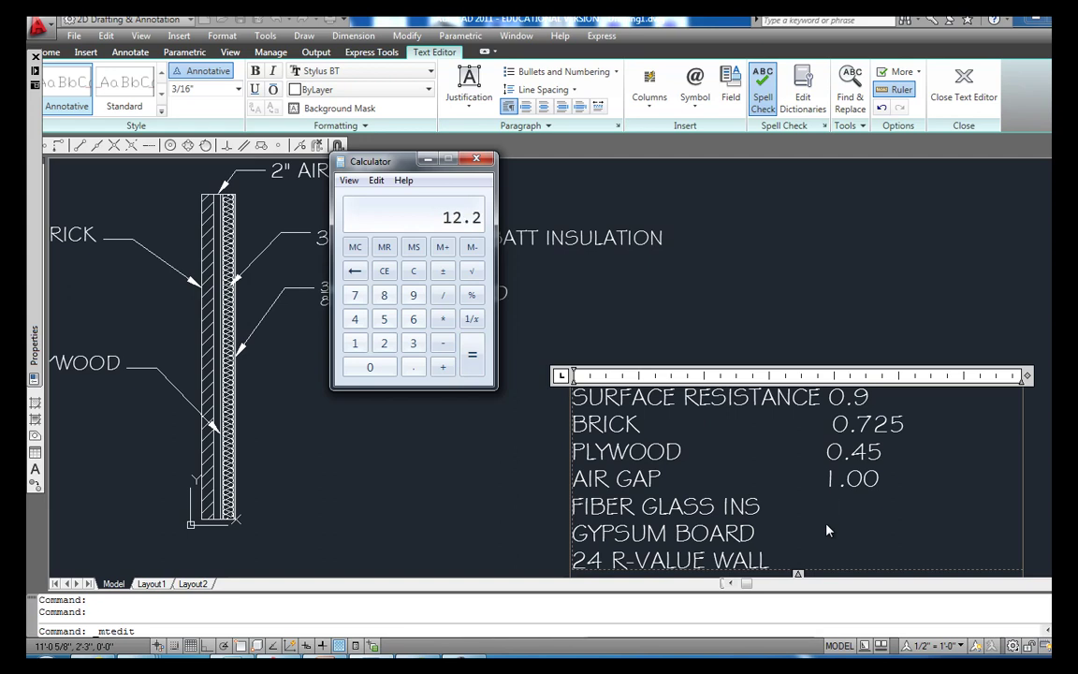
pyautogui.press('5')
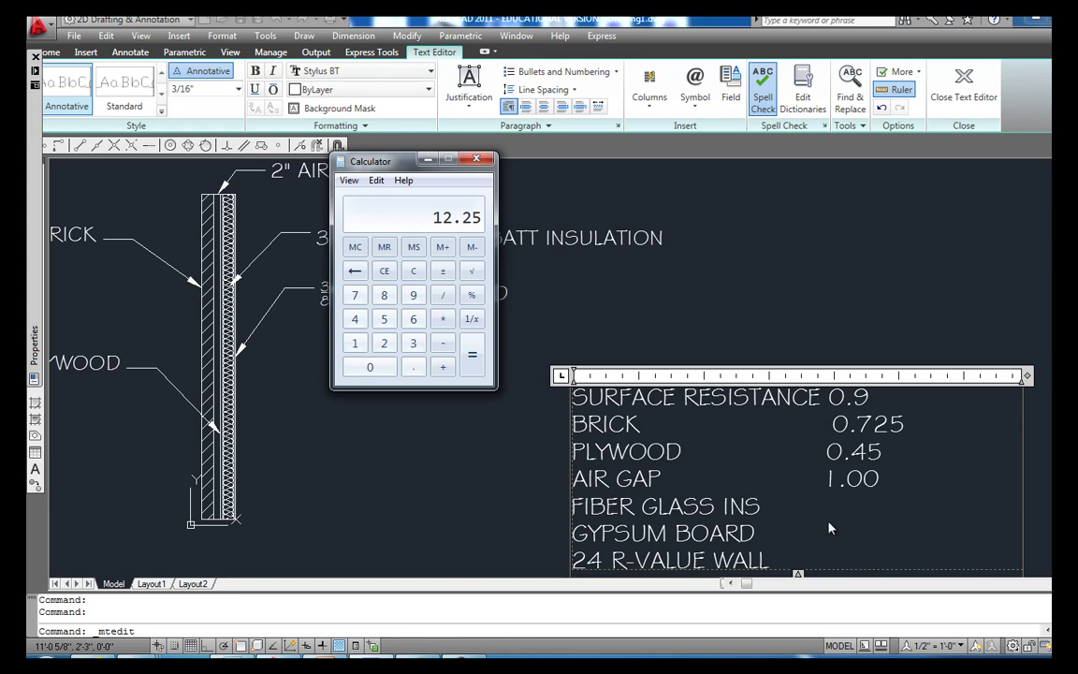
pyautogui.write('122')
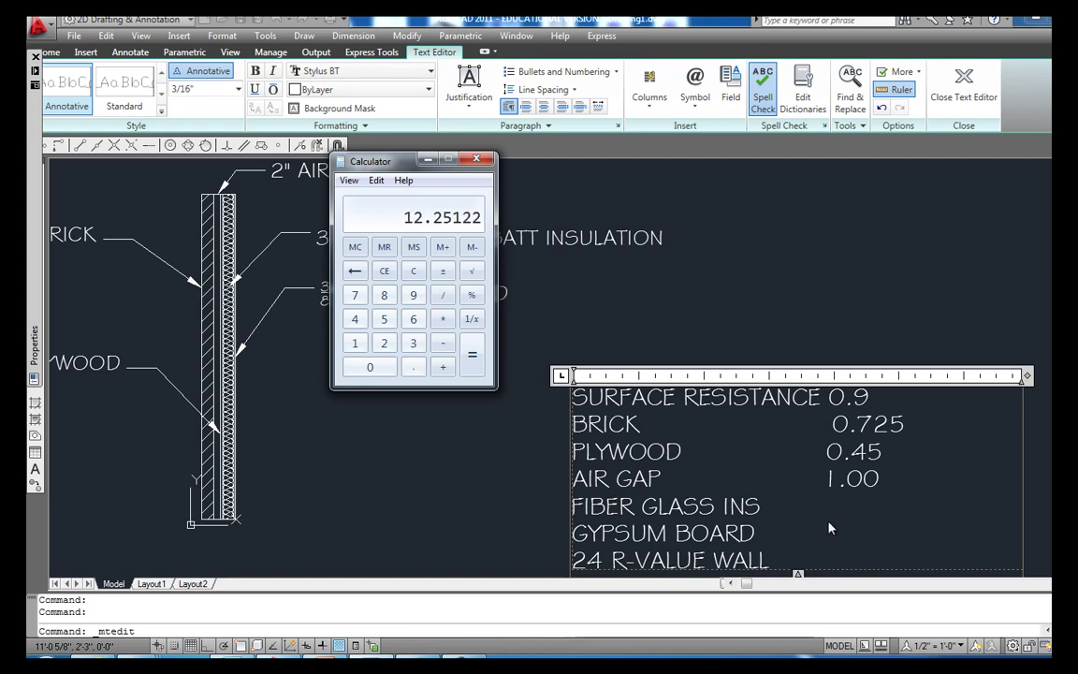
# Step: Enter 12.25 on the FIBER GLASS INS line of the R-value list, keeping GYPSUM BOARD on its own line, and finish editing the text
pyautogui.click(838, 507)
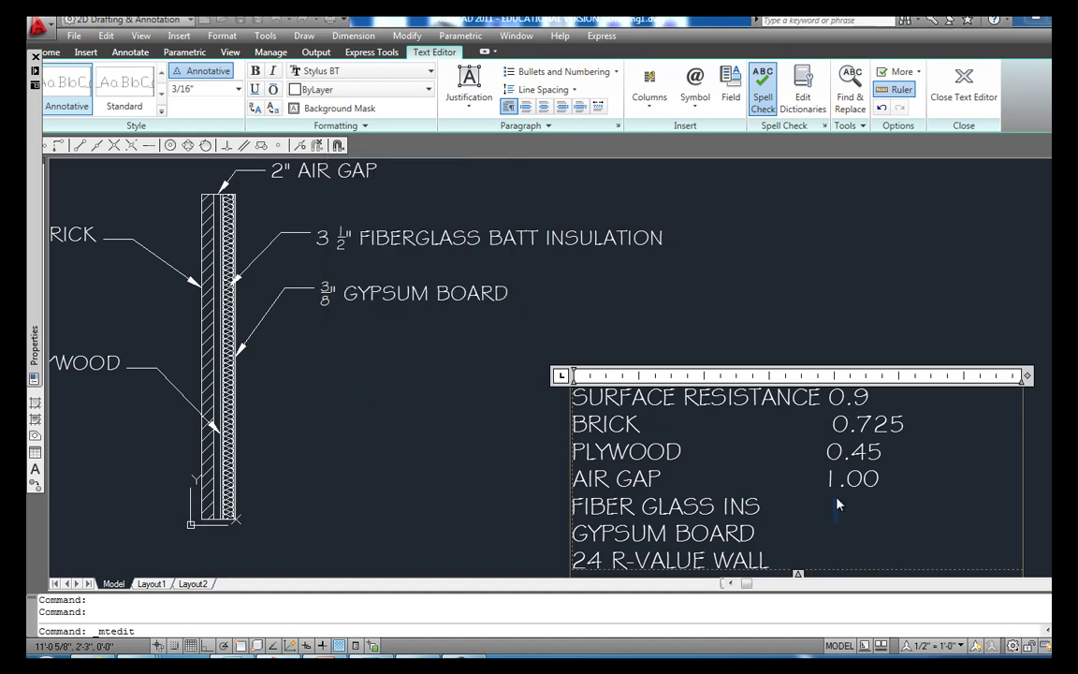
pyautogui.press('Delete')
pyautogui.write('2.2GYPSUM')
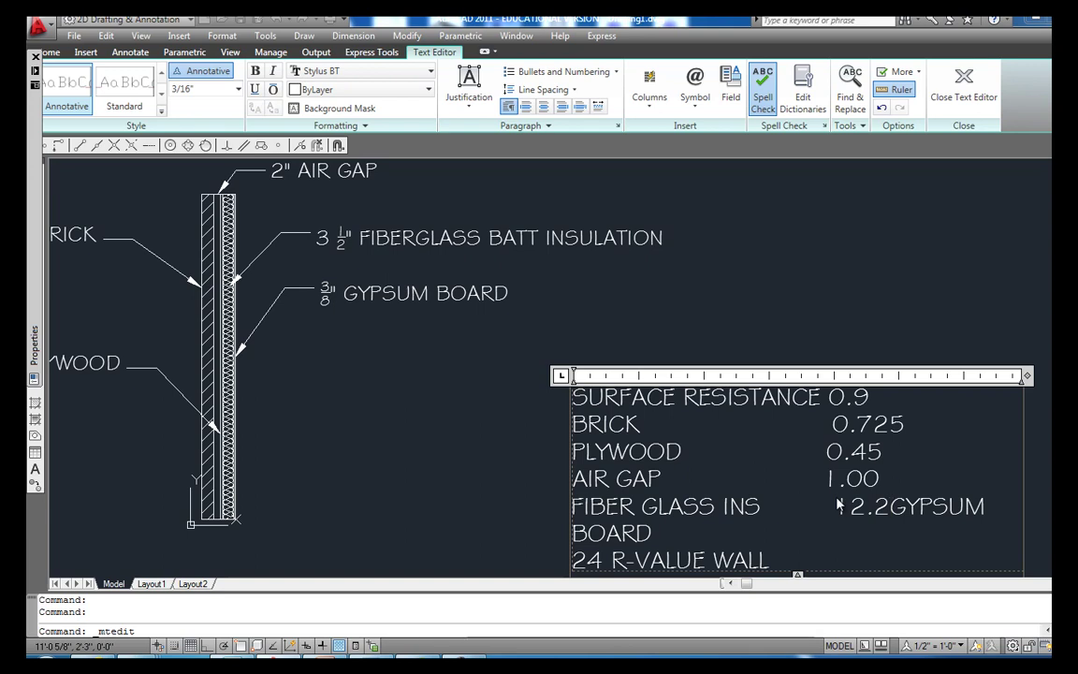
pyautogui.press('Return')
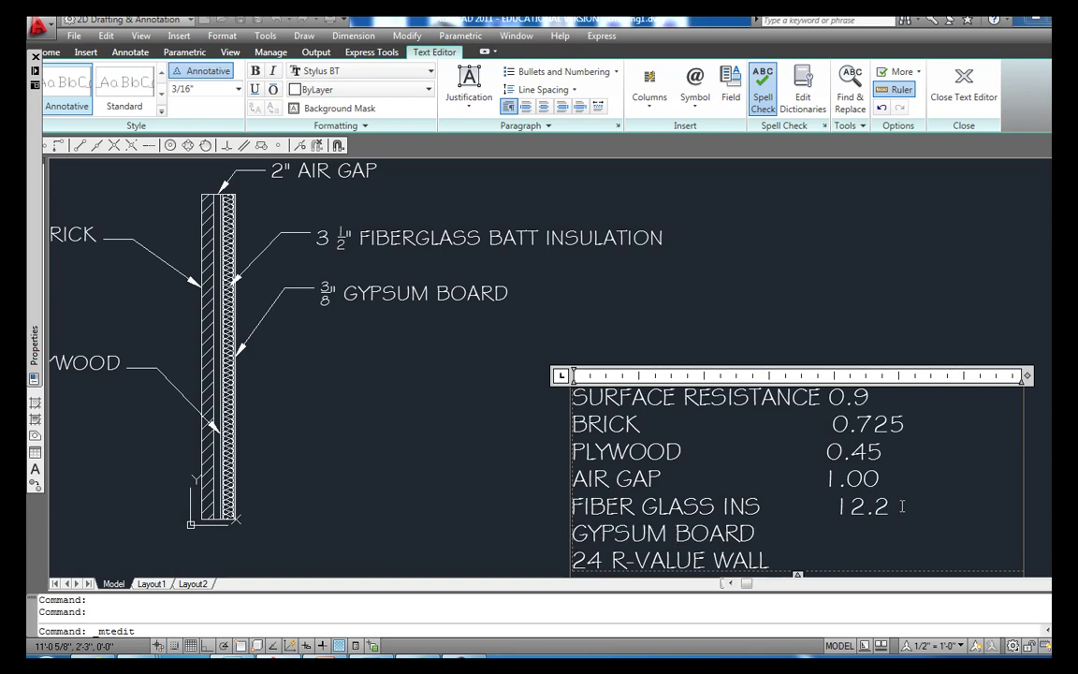
pyautogui.write('5')
pyautogui.scroll(-2, 845, 558)
pyautogui.scroll(1, 846, 562)
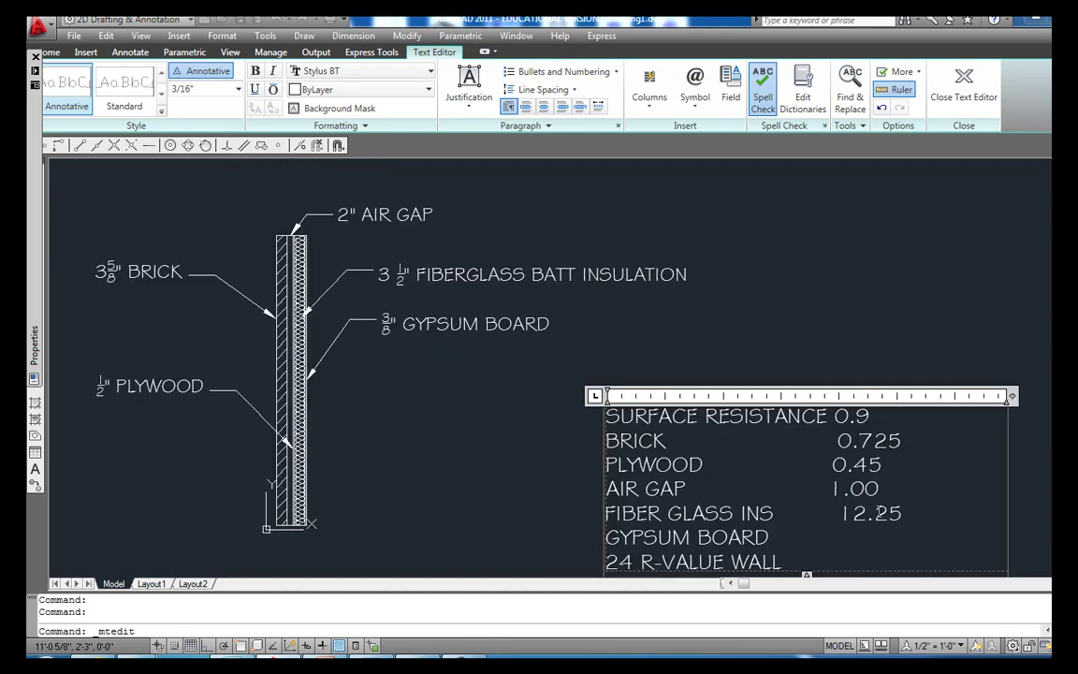
pyautogui.hotkey('ctrl', 'Return')
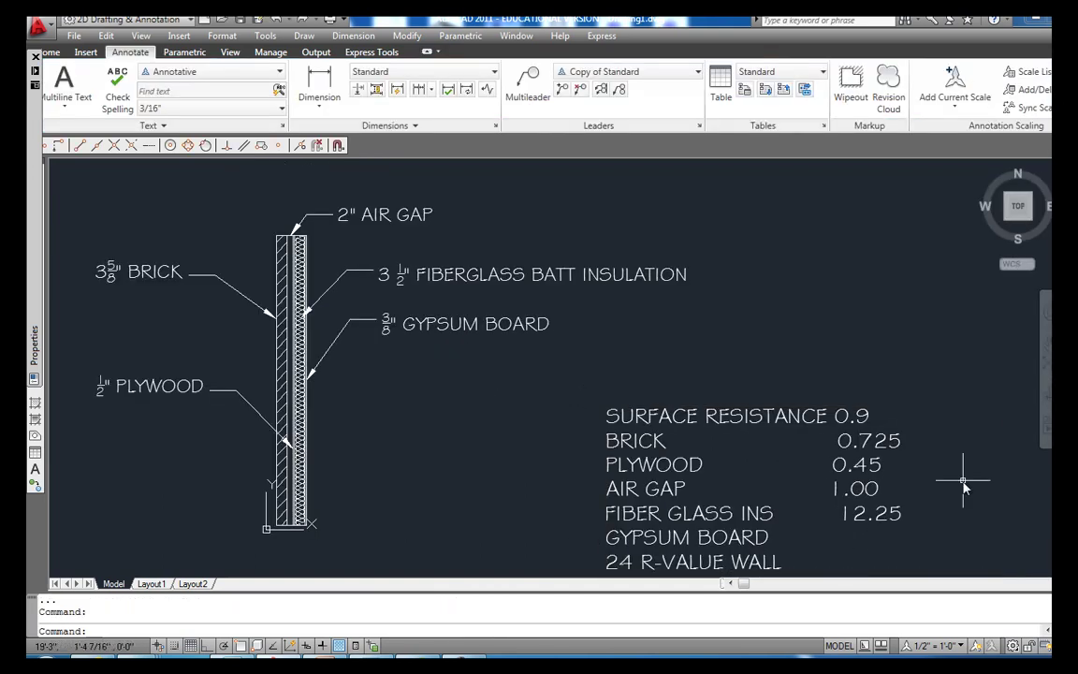
# Step: Switch to Calculator, clear it, and multiply 0.60 by the gypsum board thickness 0.375 to work out its R-value
pyautogui.scroll(-2, 945, 442)
pyautogui.moveTo(603, 435); pyautogui.dragTo(541, 421)
pyautogui.scroll(2, 531, 364)
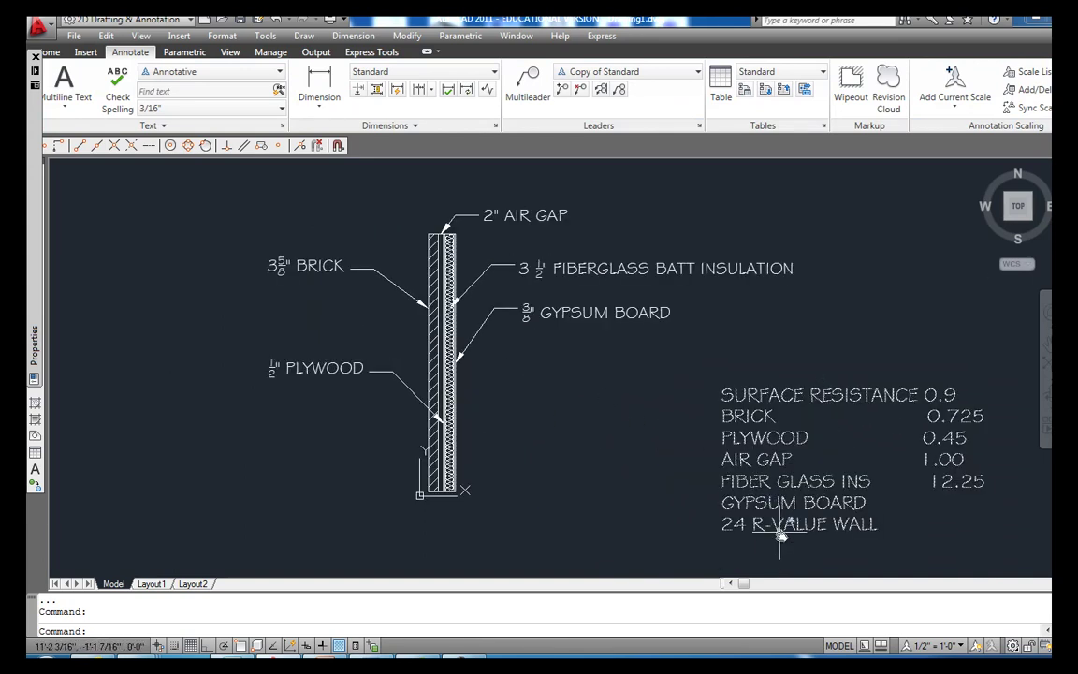
pyautogui.scroll(1, 802, 527)
pyautogui.scroll(-3, 802, 528)
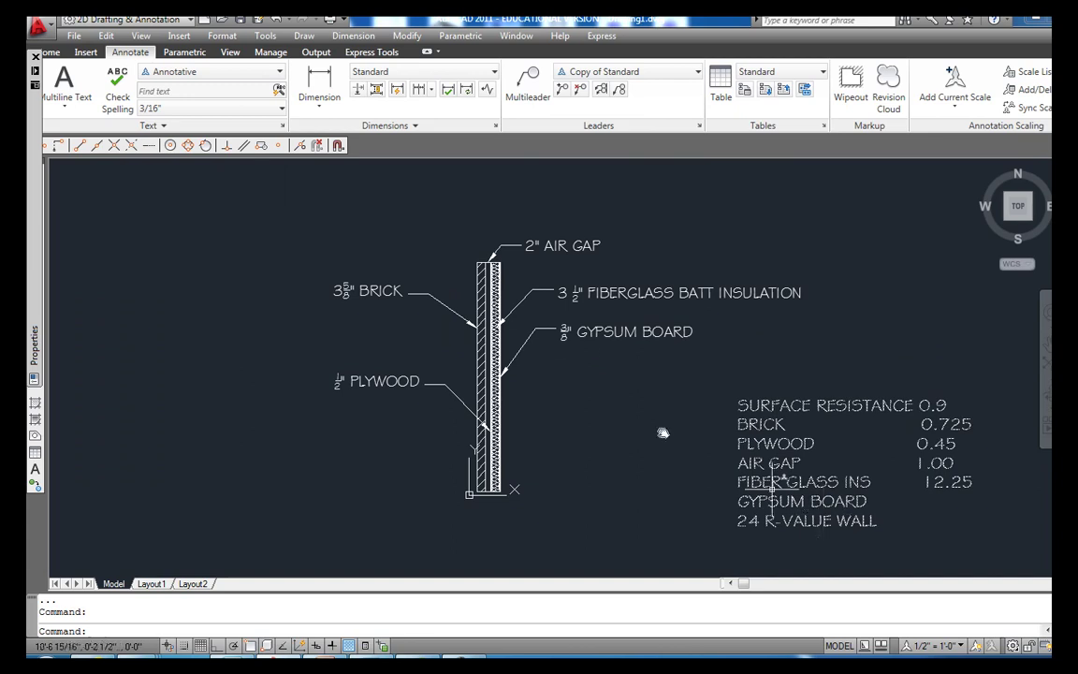
pyautogui.scroll(1, 577, 344)
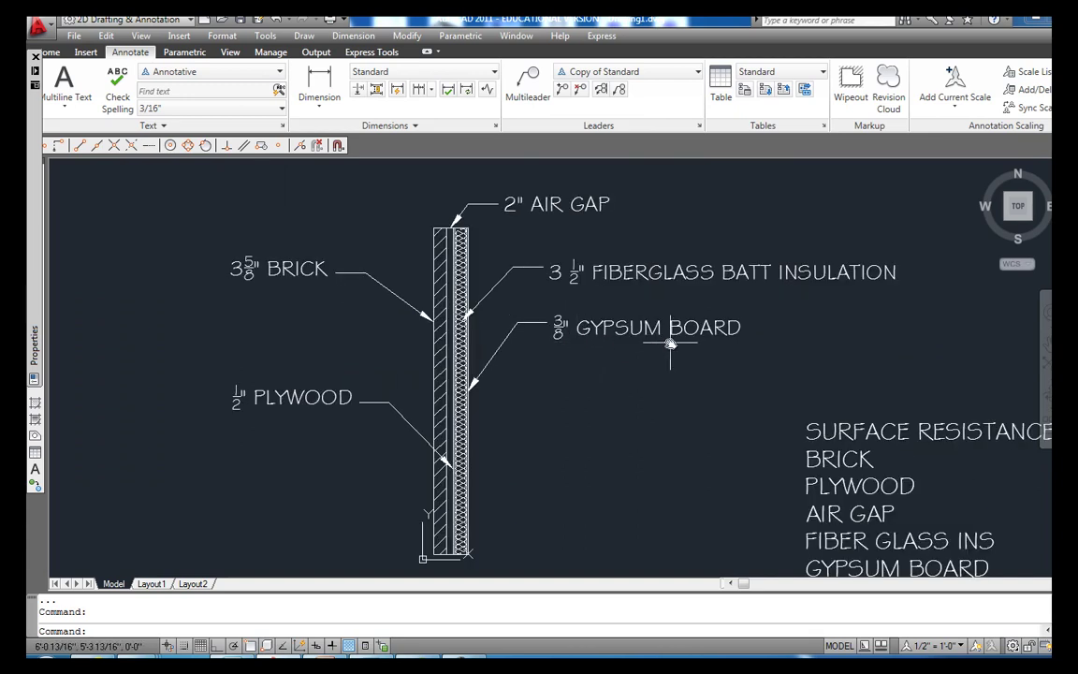
pyautogui.moveTo(671, 345)
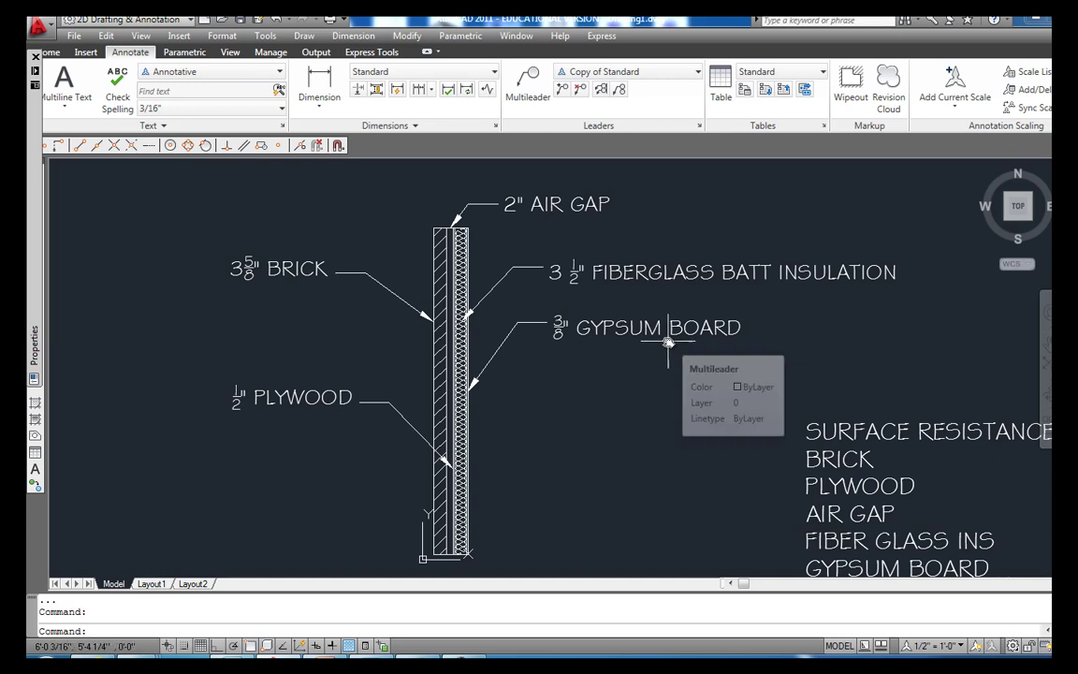
pyautogui.hotkey('alt', 'Tab')
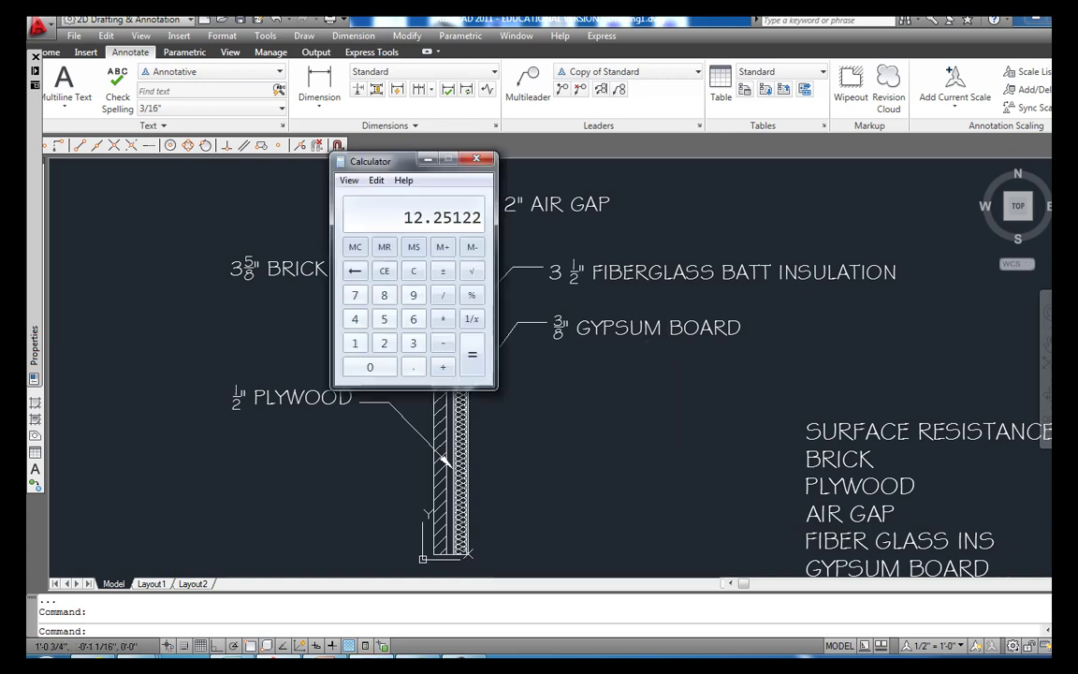
pyautogui.click(413, 270)
pyautogui.write('.60*')
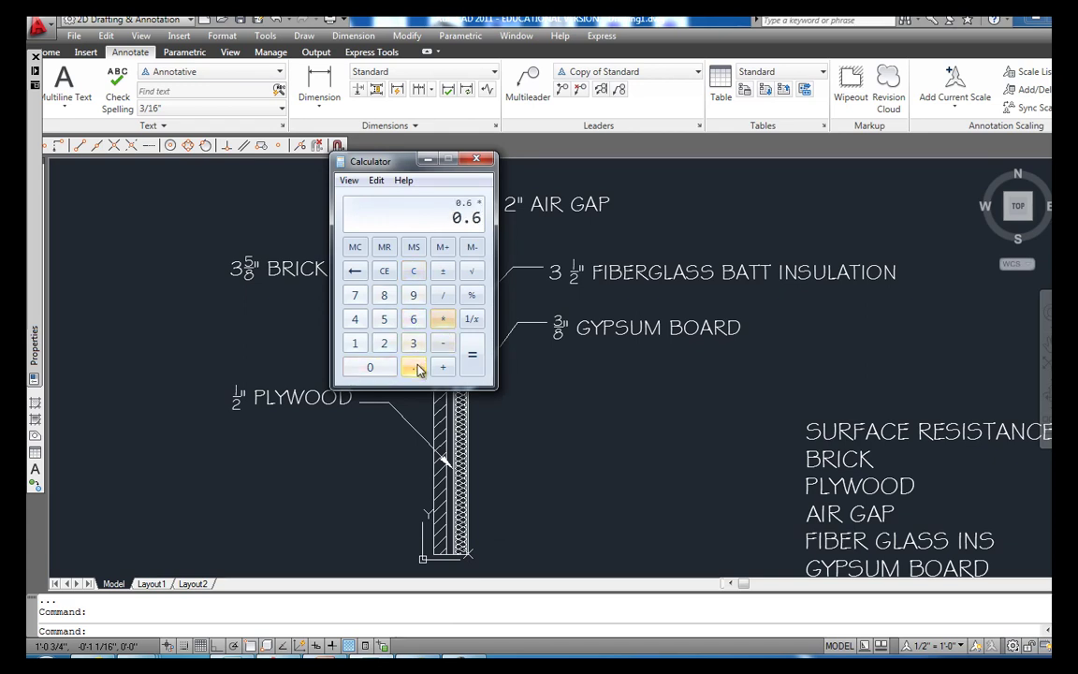
pyautogui.write('.375')
pyautogui.click(470, 360)
# Step: Reopen the R-value list text in the drawing, enter 0.225 on the GYPSUM BOARD line, and finish editing
pyautogui.click(691, 424)
pyautogui.scroll(-3, 691, 424)
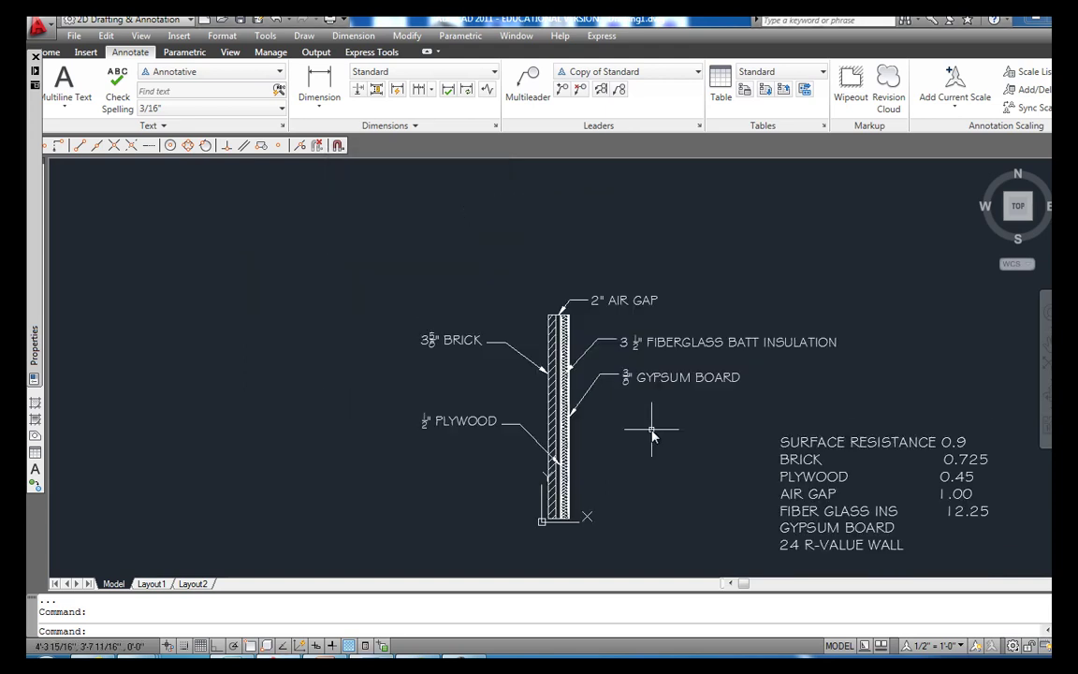
pyautogui.moveTo(962, 541); pyautogui.dragTo(800, 509)
pyautogui.doubleClick(800, 509)
pyautogui.write('0.225')
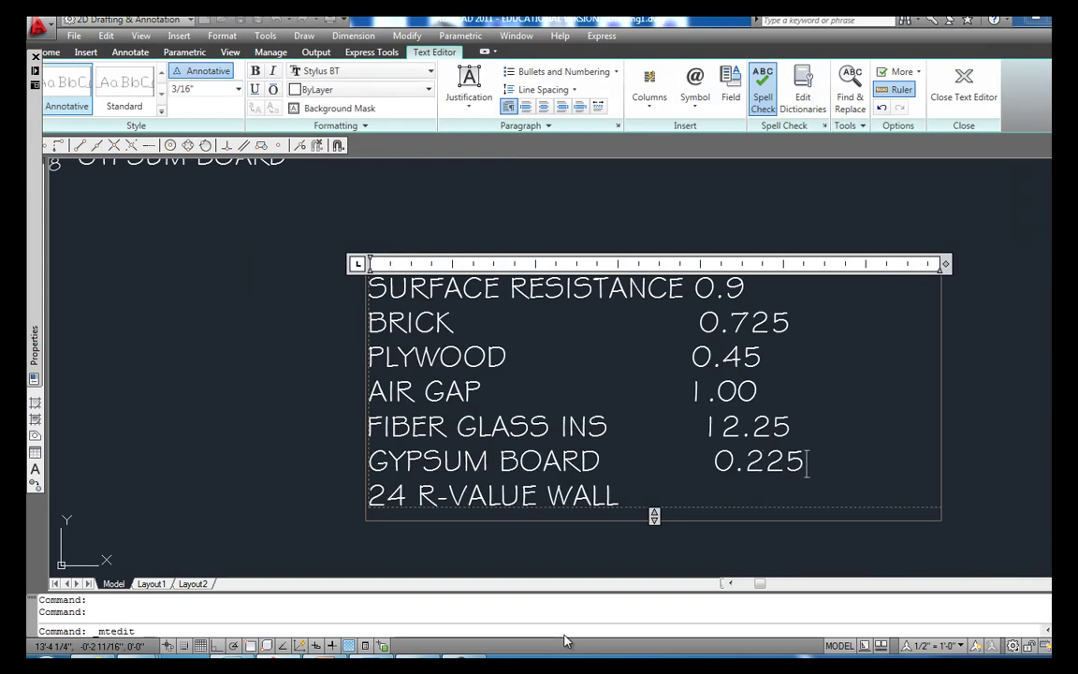
pyautogui.click(559, 563)
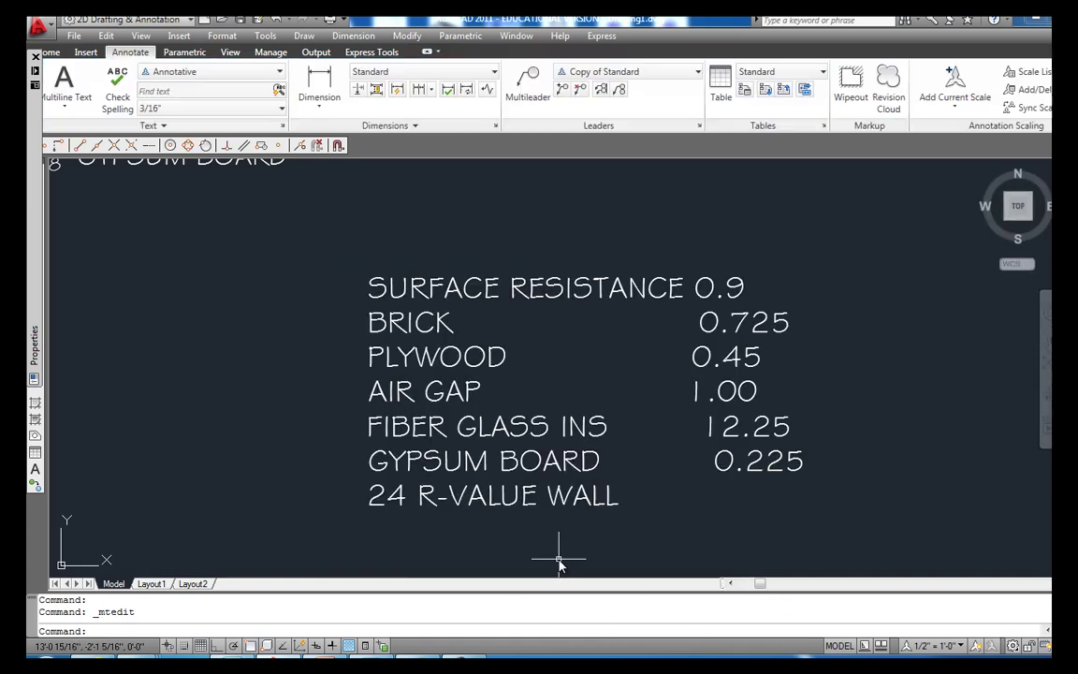
pyautogui.scroll(-3, 548, 510)
pyautogui.scroll(2, 429, 481)
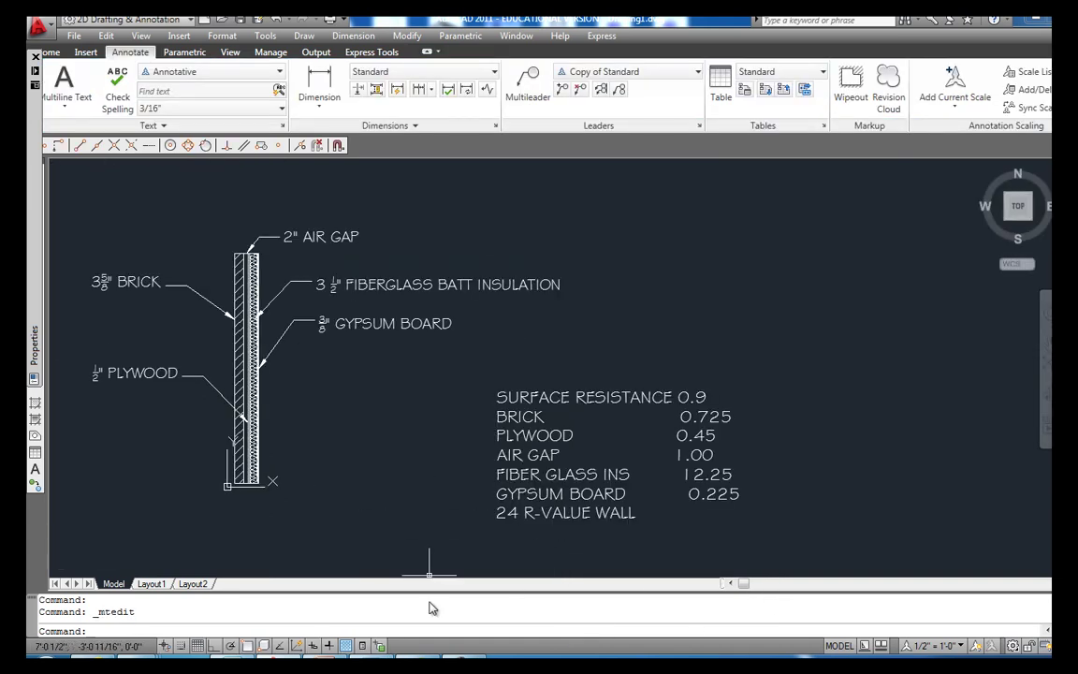
# Step: Switch to Calculator, clear it, and start the wall total by adding the brick's 0.725 to 9 for surface resistance
pyautogui.hotkey('alt', 'Tab')
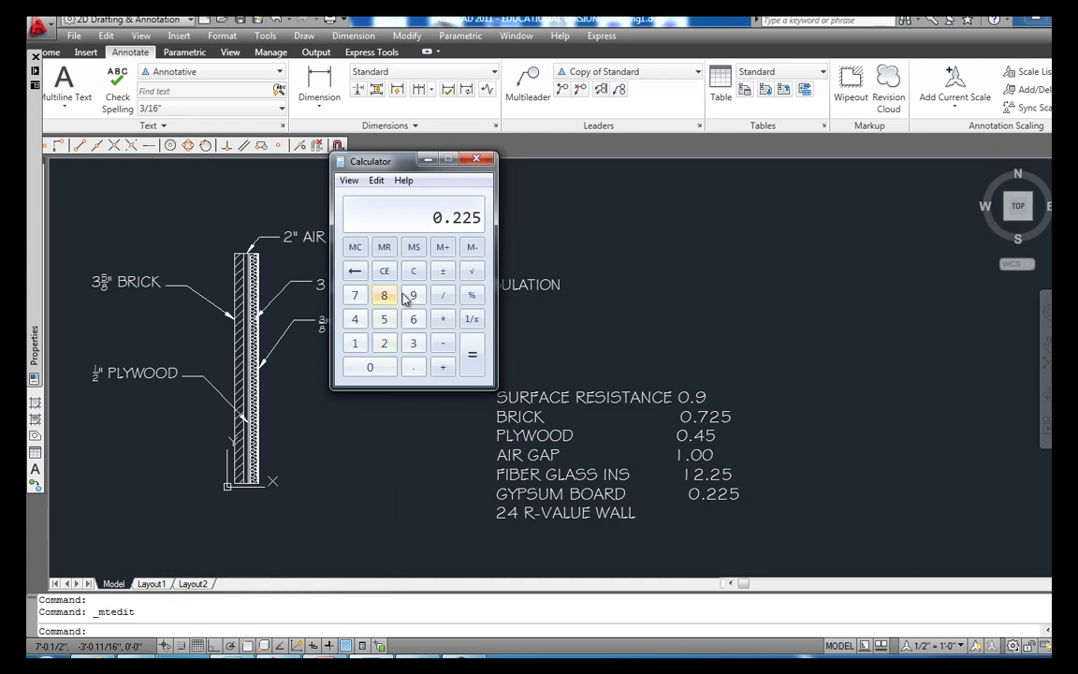
pyautogui.click(415, 271)
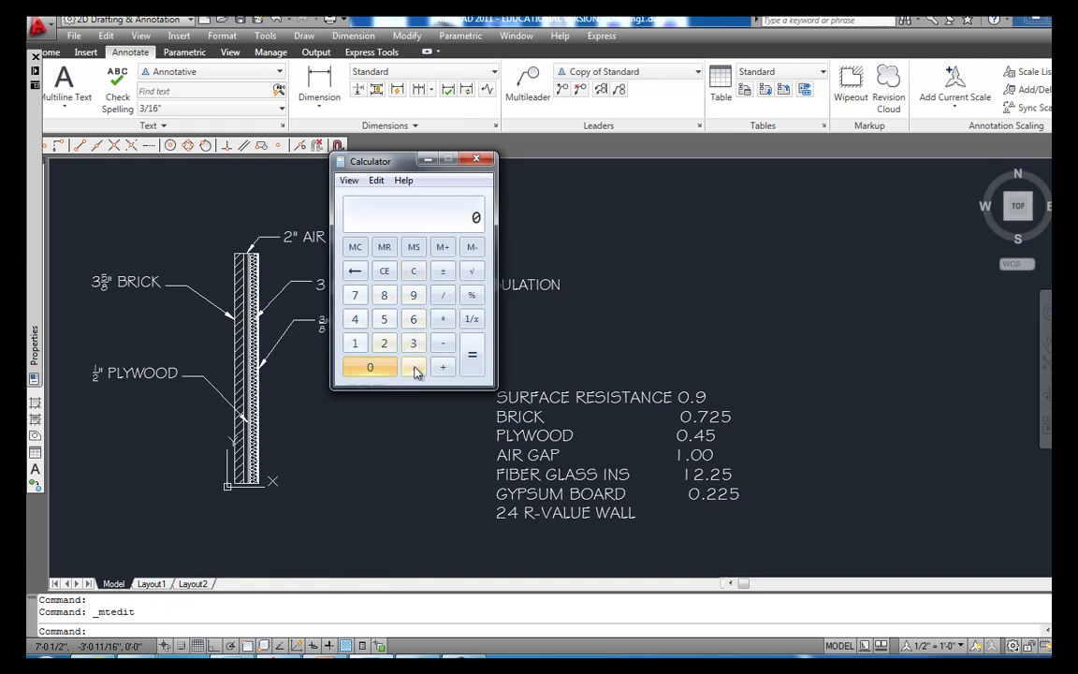
pyautogui.click(413, 295)
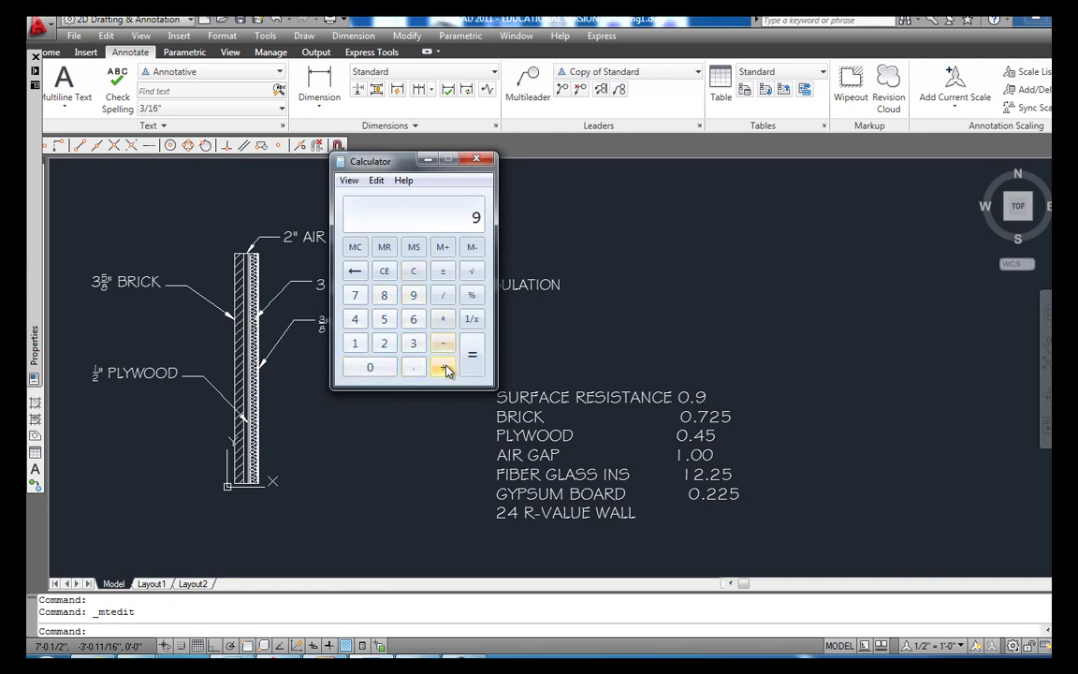
pyautogui.click(447, 370)
pyautogui.click(373, 366)
pyautogui.click(413, 367)
pyautogui.click(355, 295)
pyautogui.click(384, 343)
pyautogui.click(383, 319)
# Step: Add the plywood value 0.45 and the air gap value 1 to the running sum
pyautogui.click(446, 371)
pyautogui.click(370, 367)
pyautogui.click(414, 367)
pyautogui.click(355, 319)
pyautogui.click(384, 319)
pyautogui.click(443, 367)
pyautogui.click(354, 343)
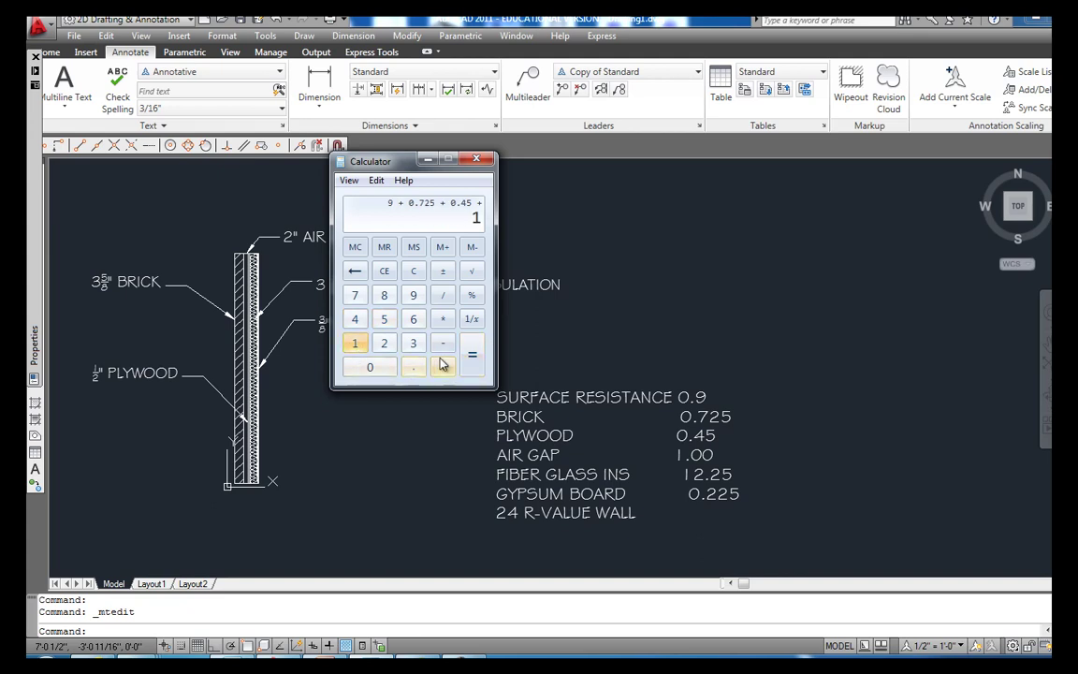
# Step: Add the fiberglass insulation value 12.25 and the gypsum board value 0.225, and compute the wall's total R-value
pyautogui.click(443, 367)
pyautogui.click(354, 343)
pyautogui.click(383, 343)
pyautogui.click(414, 367)
pyautogui.click(383, 343)
pyautogui.click(384, 320)
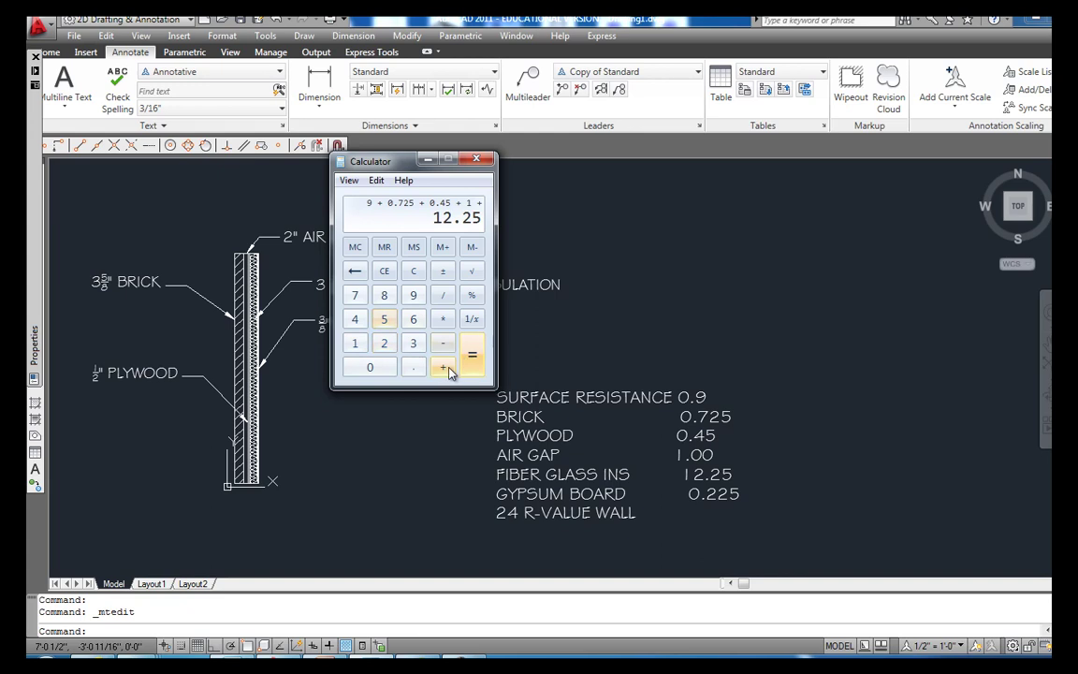
pyautogui.click(444, 367)
pyautogui.click(411, 367)
pyautogui.click(384, 343)
pyautogui.click(384, 343)
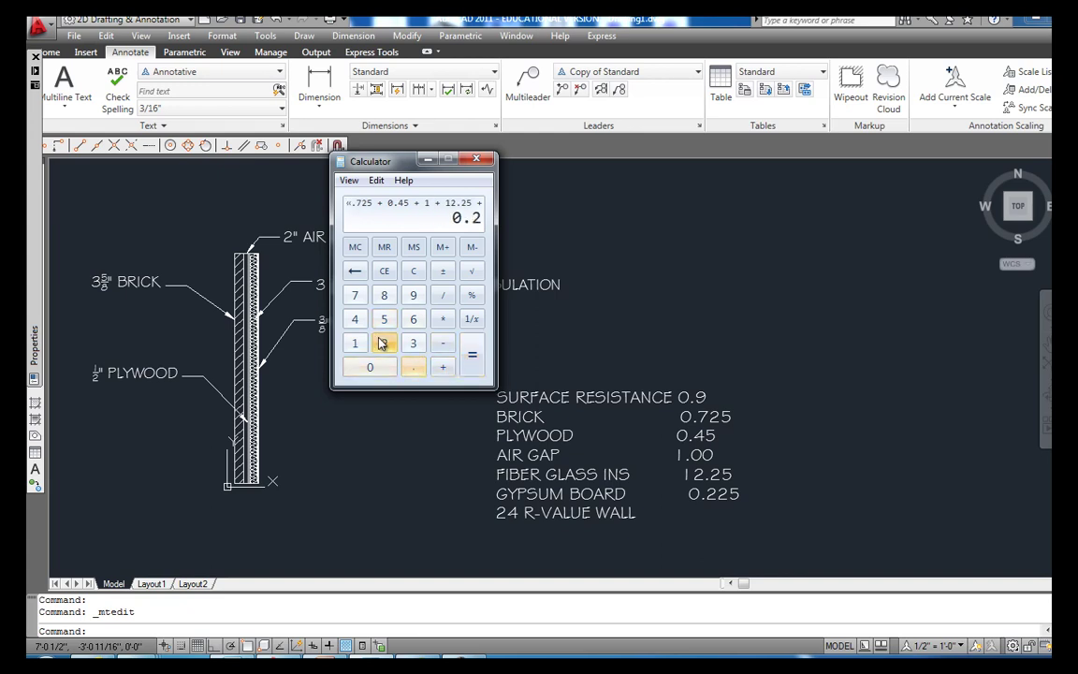
pyautogui.click(383, 319)
pyautogui.click(475, 358)
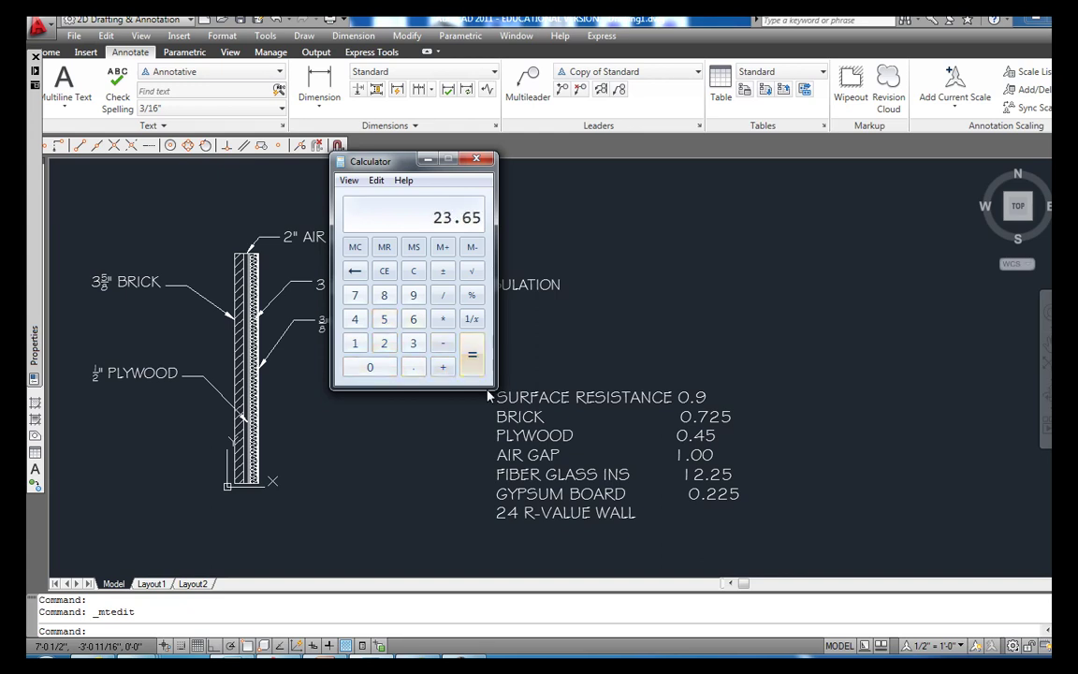